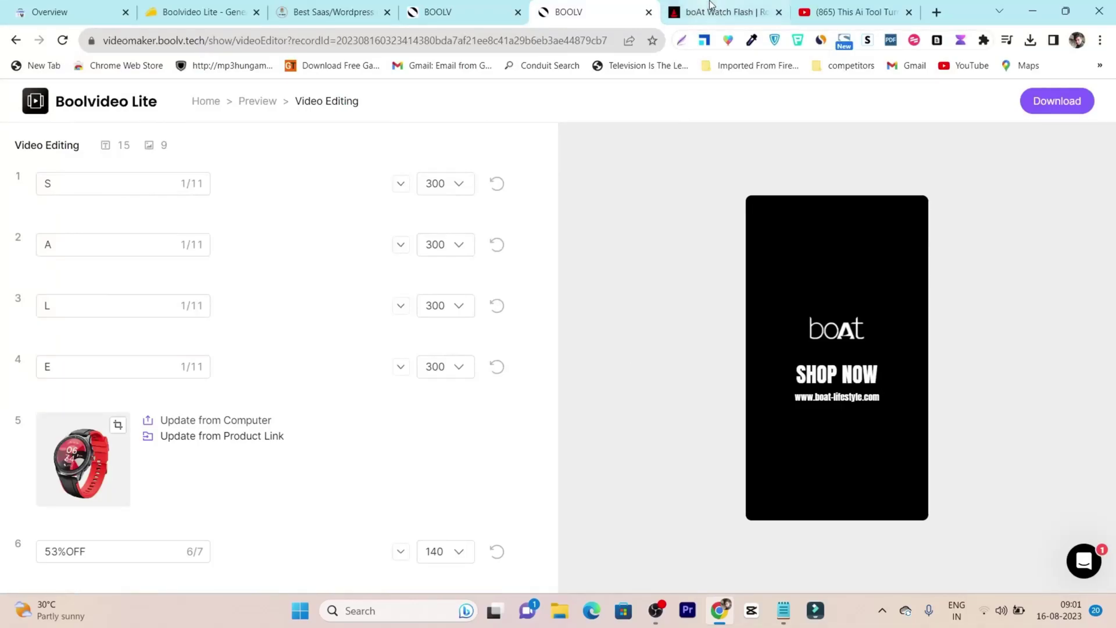
- Flip between the boAt Watch Flash product page and the video editor tabs
{"action": "left_click", "coordinate": [710, 12]}
{"action": "left_click", "coordinate": [583, 14]}
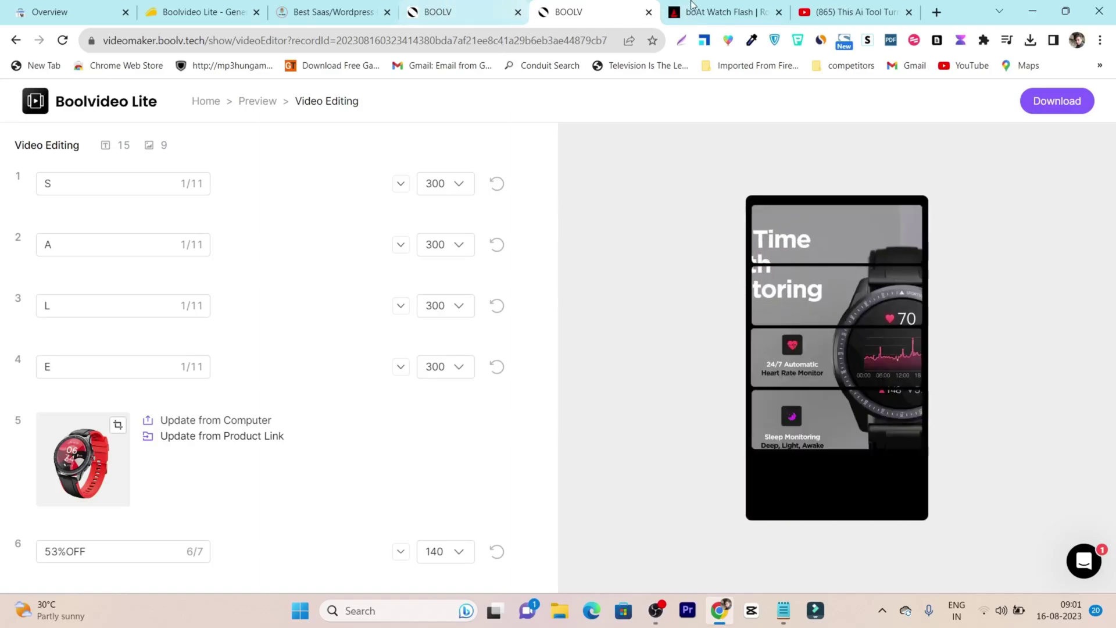
{"action": "left_click", "coordinate": [720, 12]}
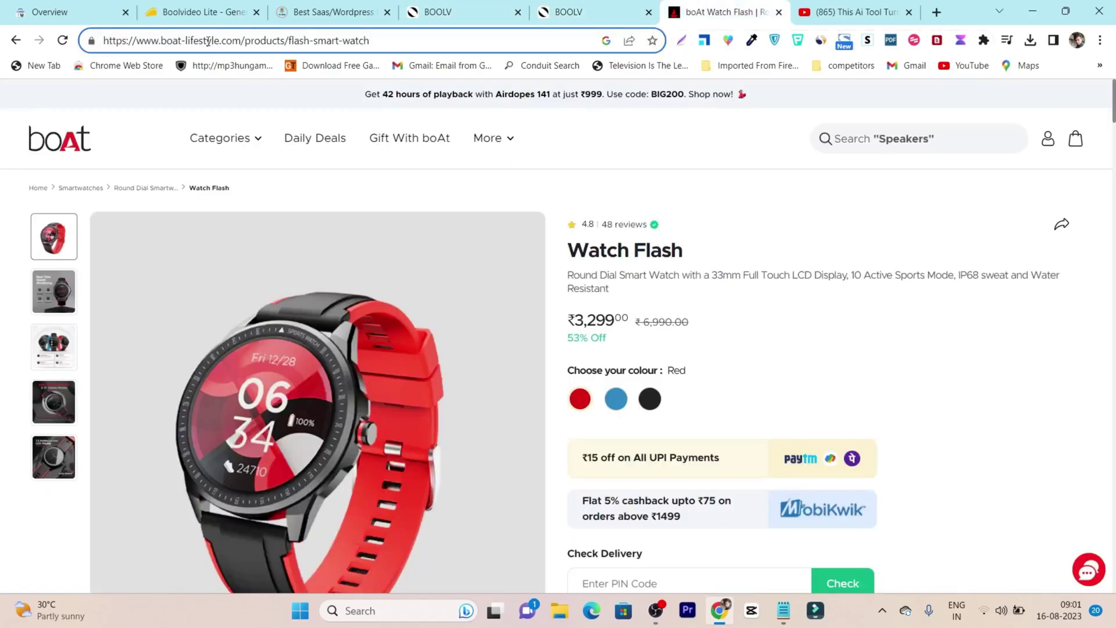
{"action": "left_click", "coordinate": [454, 12]}
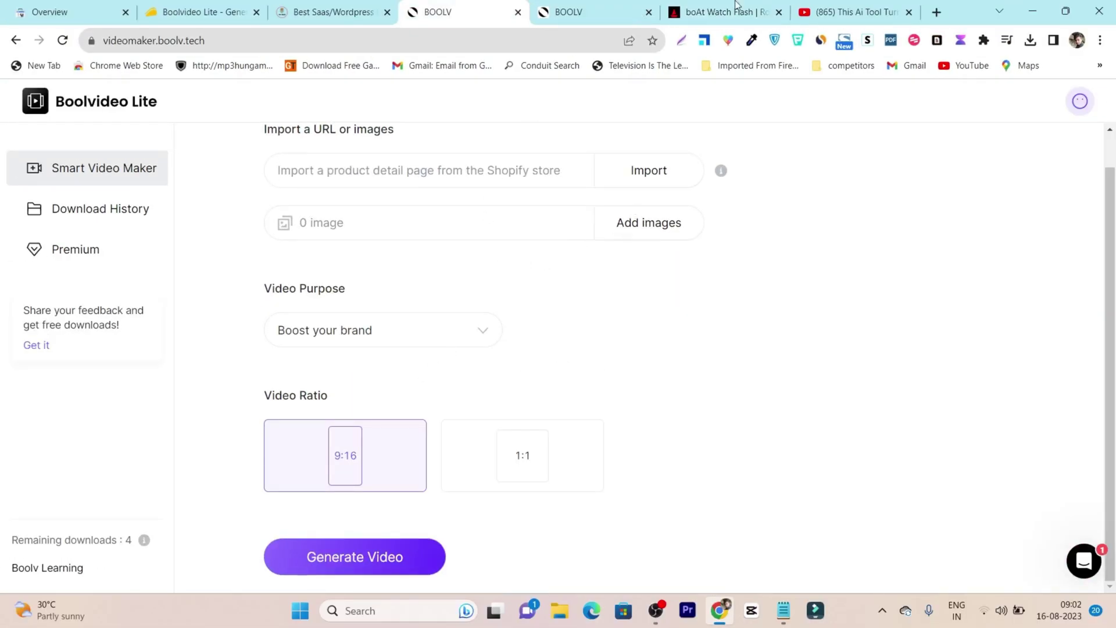
{"action": "left_click", "coordinate": [736, 5]}
{"action": "left_click", "coordinate": [598, 7]}
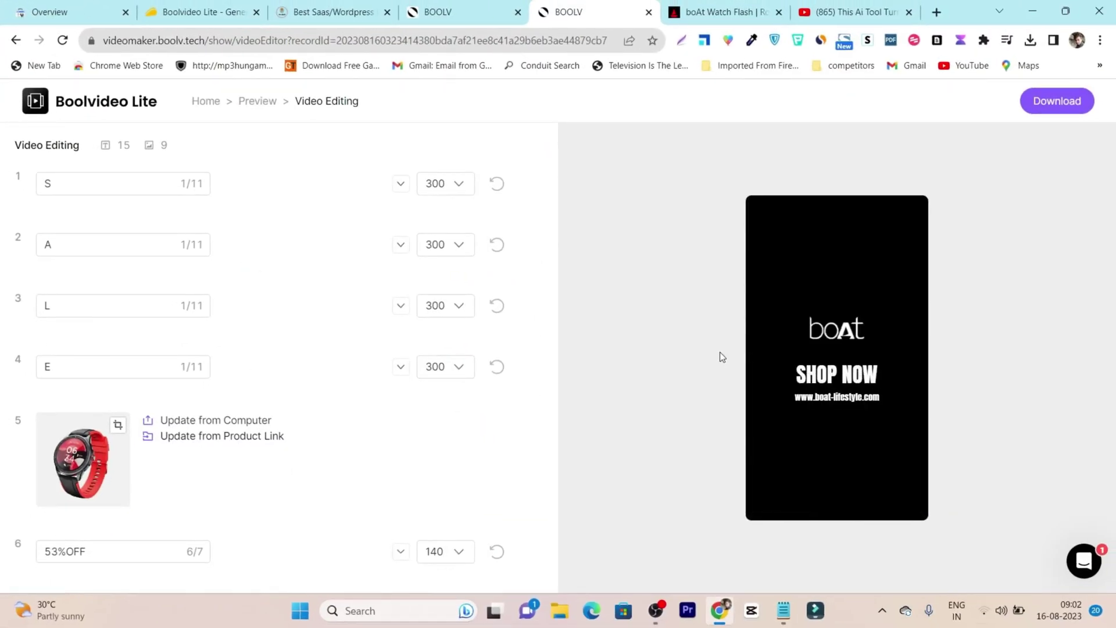
- Bring up the Smart Video Maker tab after glancing at the YouTube review and SaaS deals tabs
{"action": "left_click", "coordinate": [476, 12]}
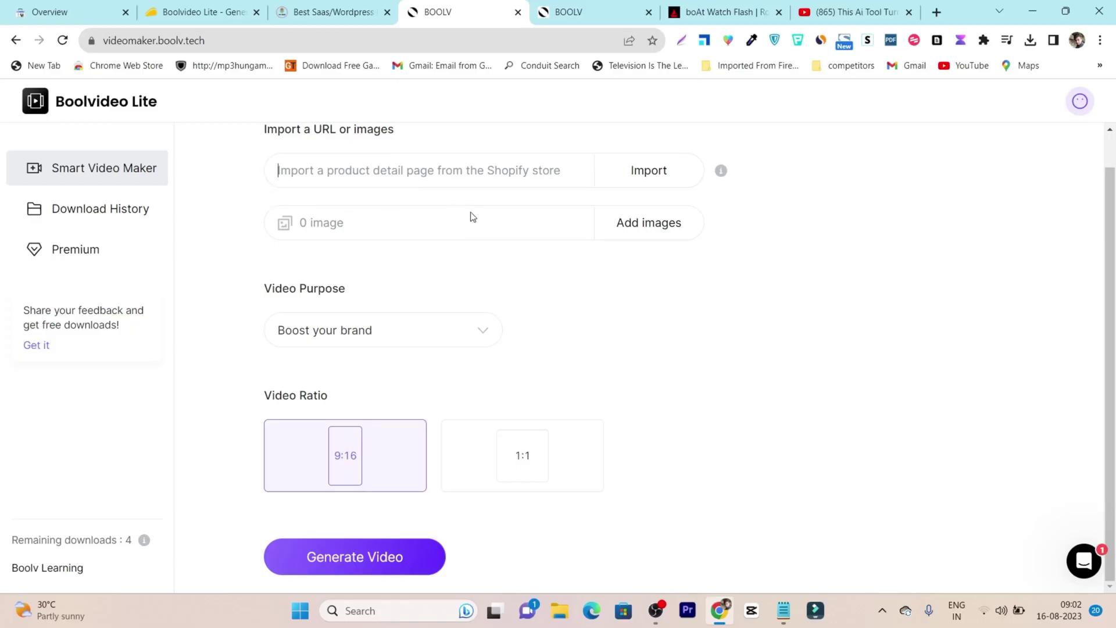
{"action": "left_click", "coordinate": [842, 11]}
{"action": "scroll", "coordinate": [349, 523], "scroll_direction": "down", "scroll_amount": 2}
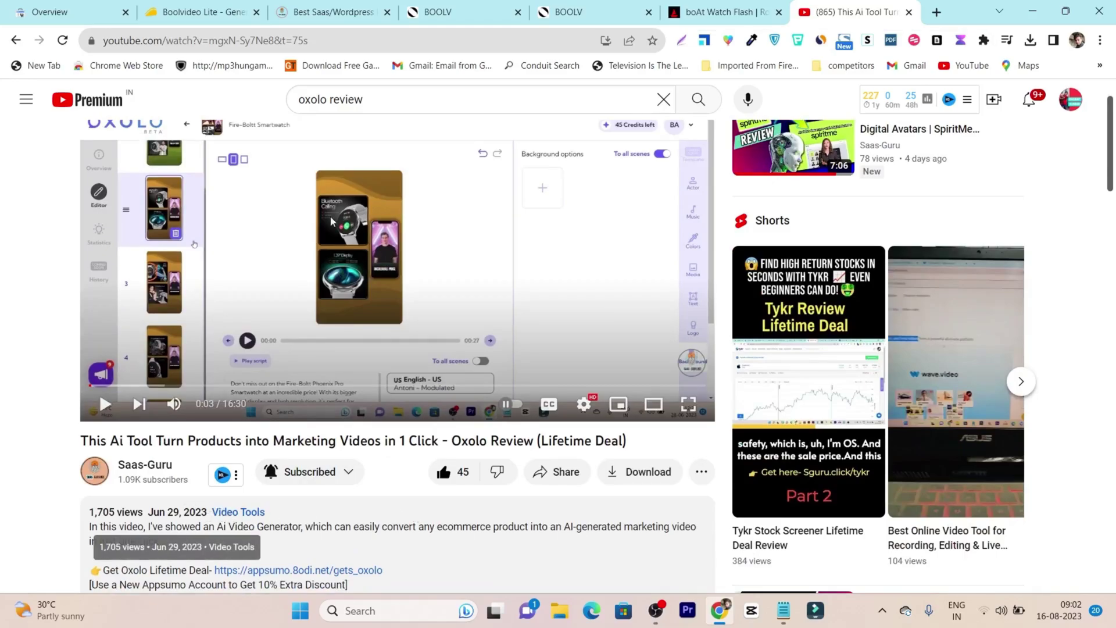
{"action": "left_click", "coordinate": [311, 6]}
{"action": "left_click", "coordinate": [450, 6]}
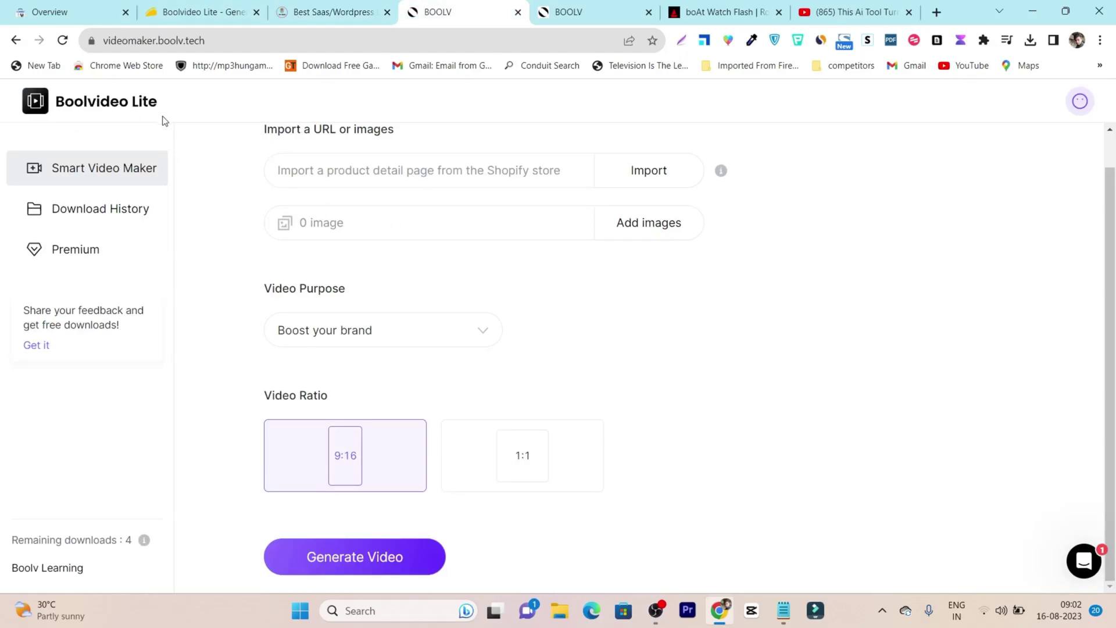
- Go to the AppSumo Boolvideo Lite deal and scroll to its $59 lifetime TL;DR section
{"action": "left_click", "coordinate": [219, 6]}
{"action": "scroll", "coordinate": [959, 386], "scroll_direction": "up", "scroll_amount": 5}
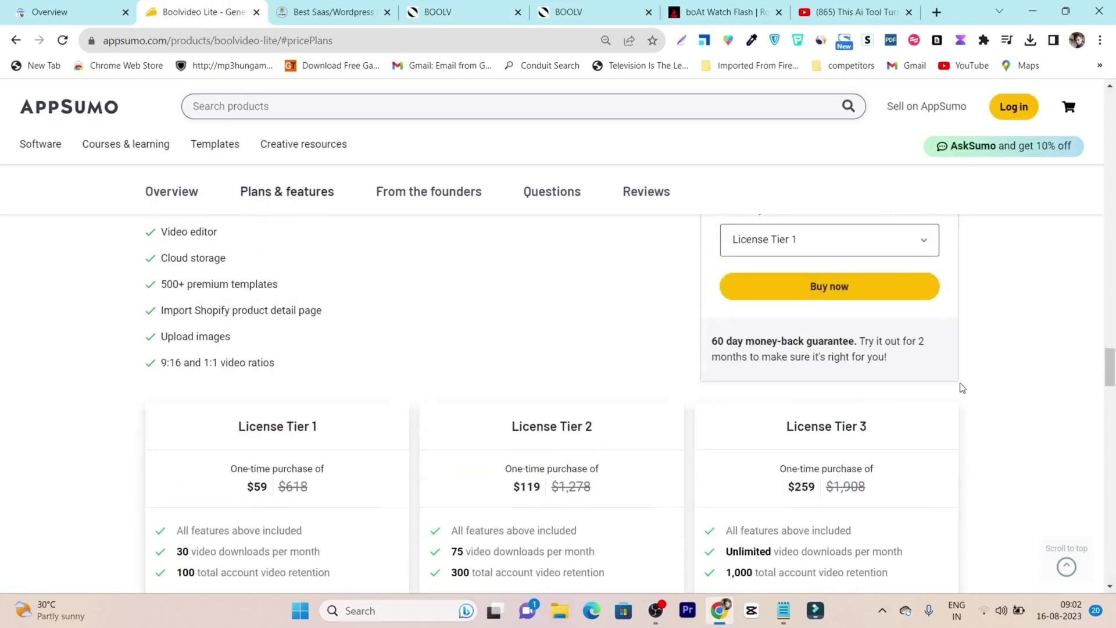
{"action": "left_click_drag", "start_coordinate": [1110, 358], "coordinate": [1115, 45]}
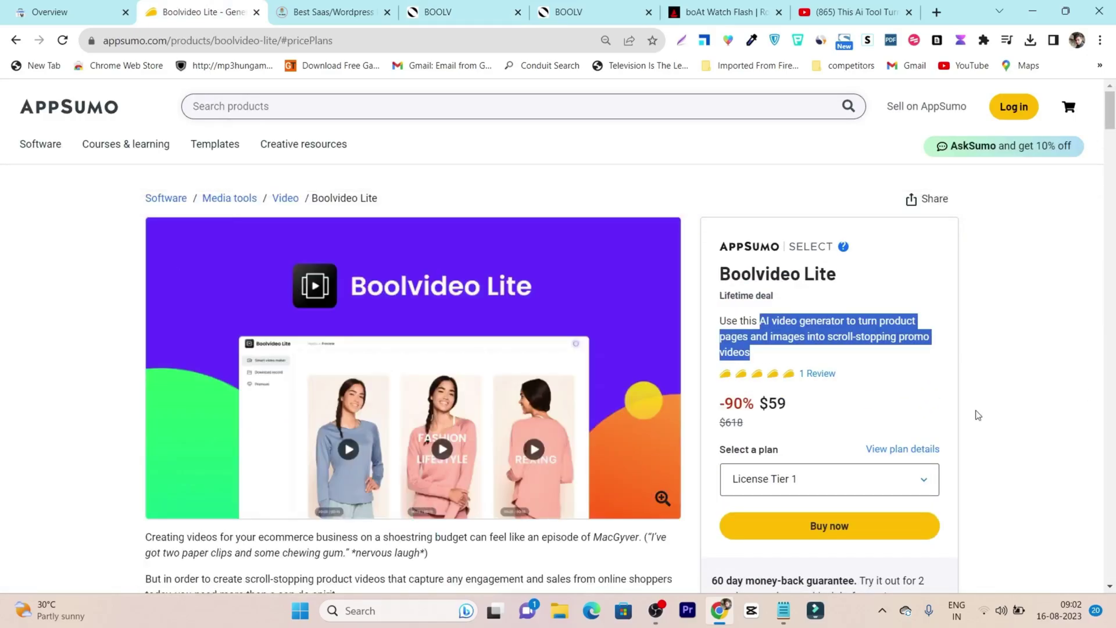
{"action": "left_click", "coordinate": [946, 399]}
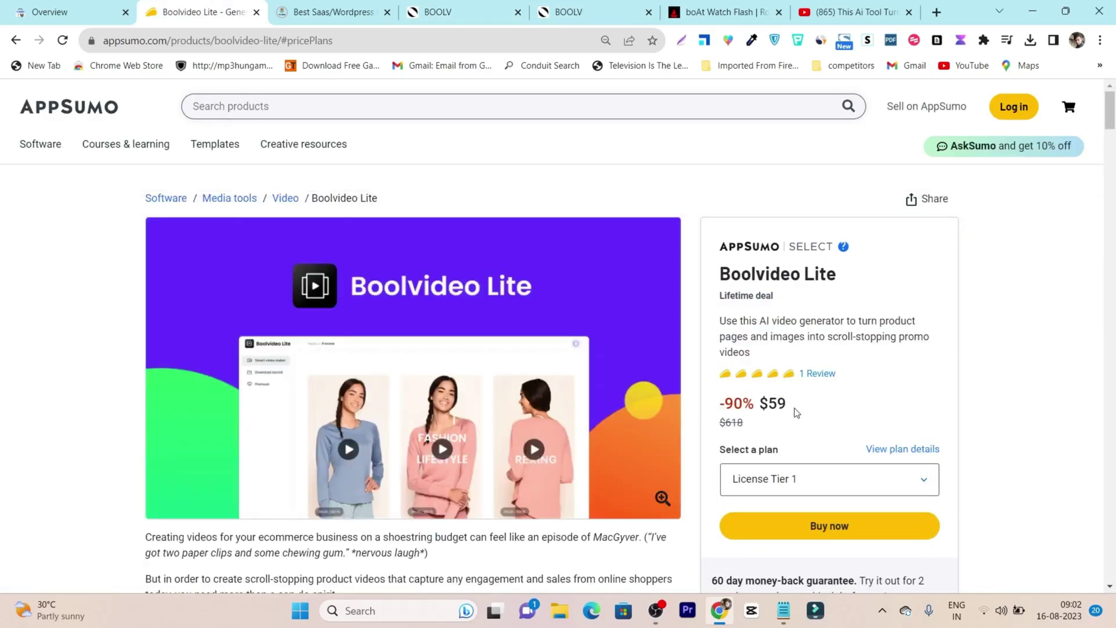
{"action": "scroll", "coordinate": [581, 424], "scroll_direction": "down", "scroll_amount": 3}
{"action": "scroll", "coordinate": [370, 433], "scroll_direction": "down", "scroll_amount": 4}
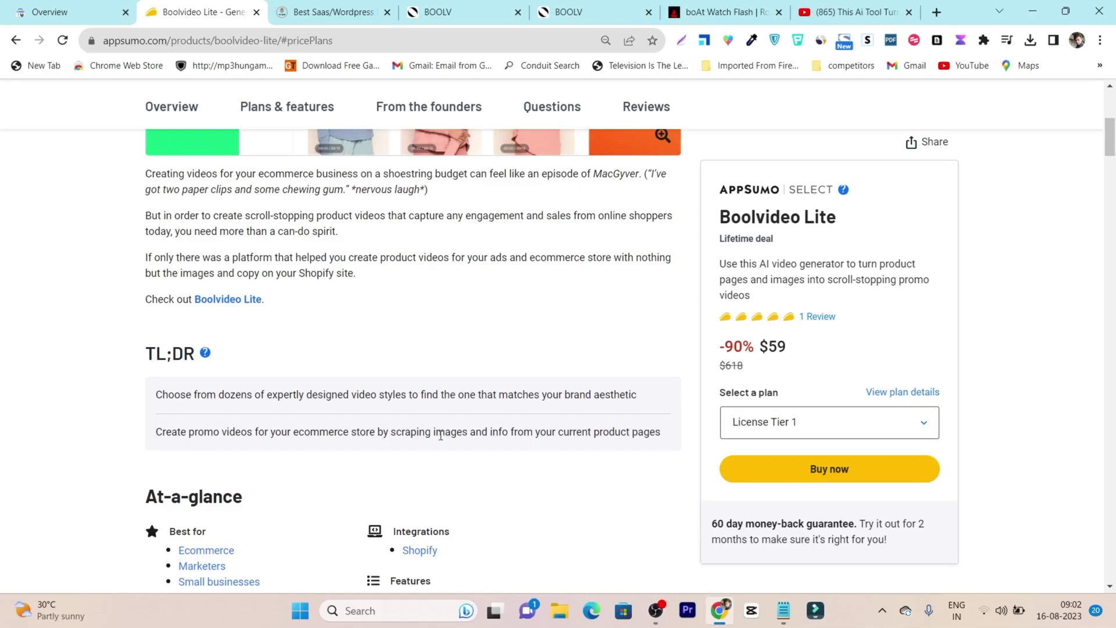
- Leave the boAt promo editor, confirming Quit, to return to the video's Preview page
{"action": "left_click", "coordinate": [454, 10]}
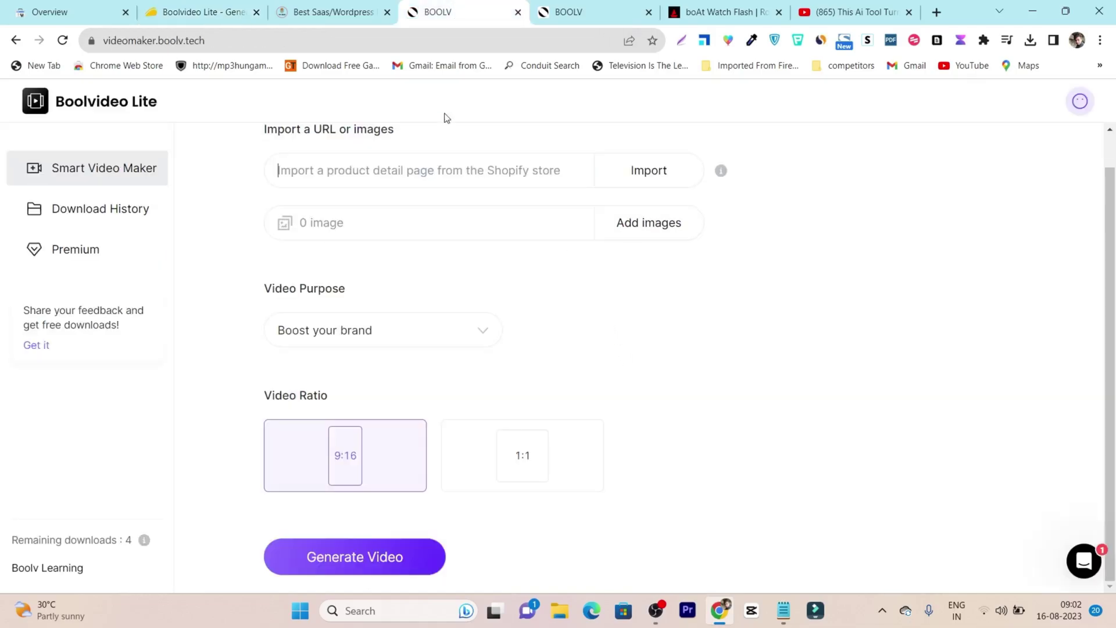
{"action": "left_click", "coordinate": [555, 14]}
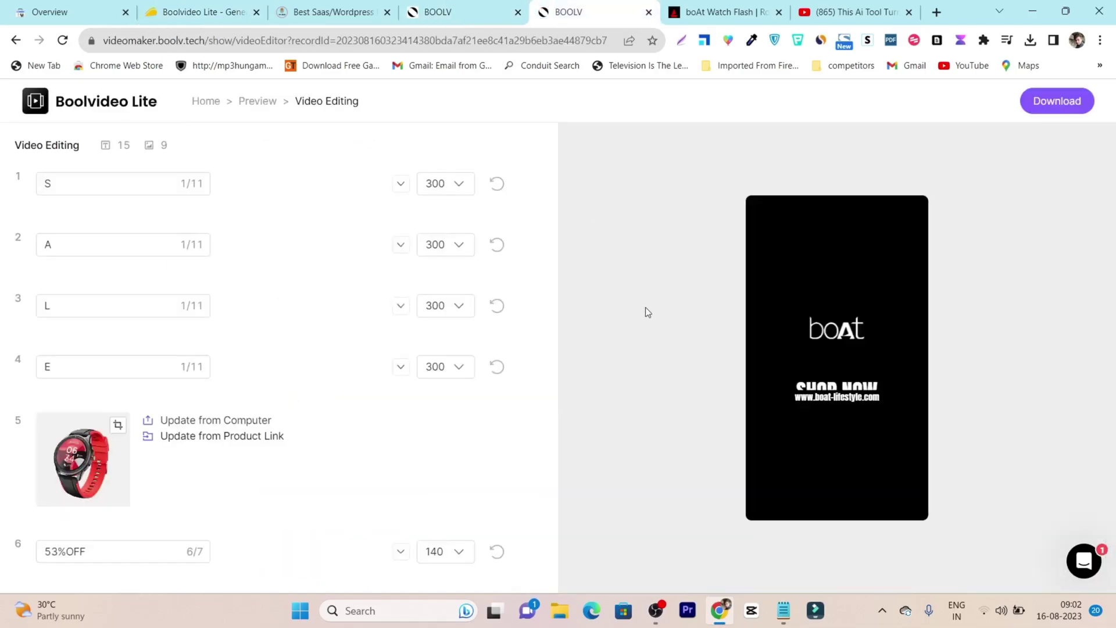
{"action": "left_click", "coordinate": [12, 40]}
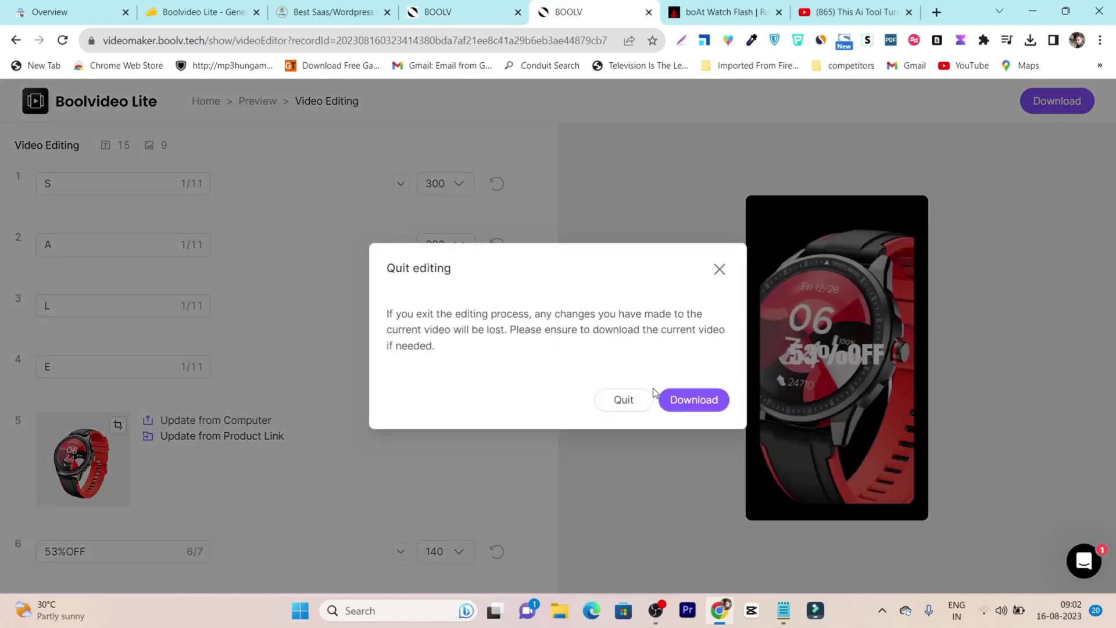
{"action": "left_click", "coordinate": [628, 401]}
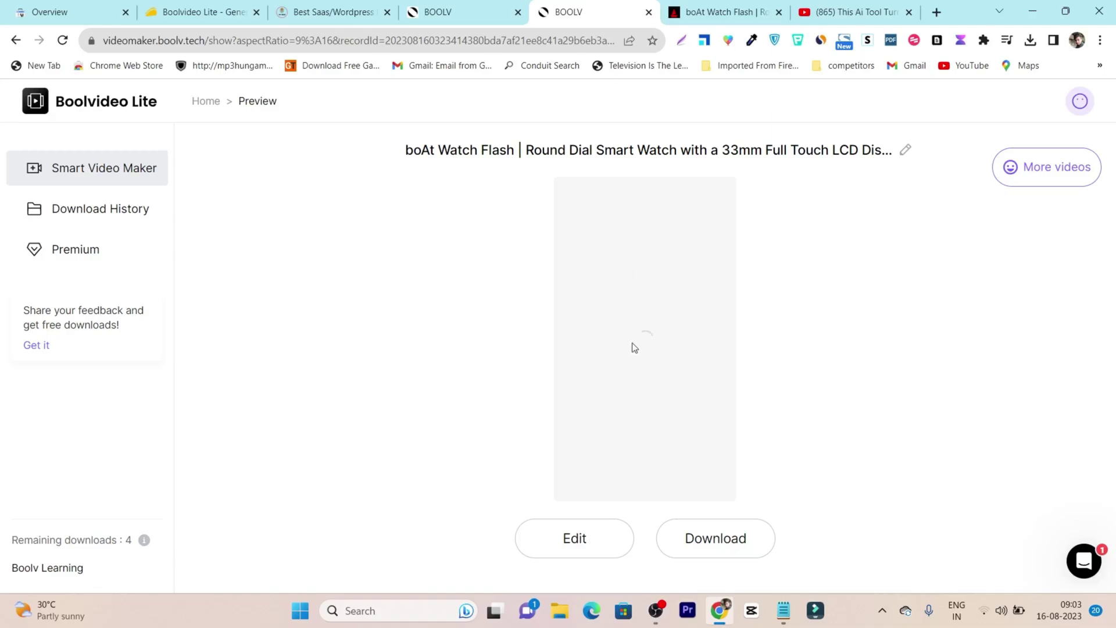
- Open More videos and browse the All designs gallery of boAt Watch Flash templates, including SALE designs
{"action": "left_click", "coordinate": [1045, 174]}
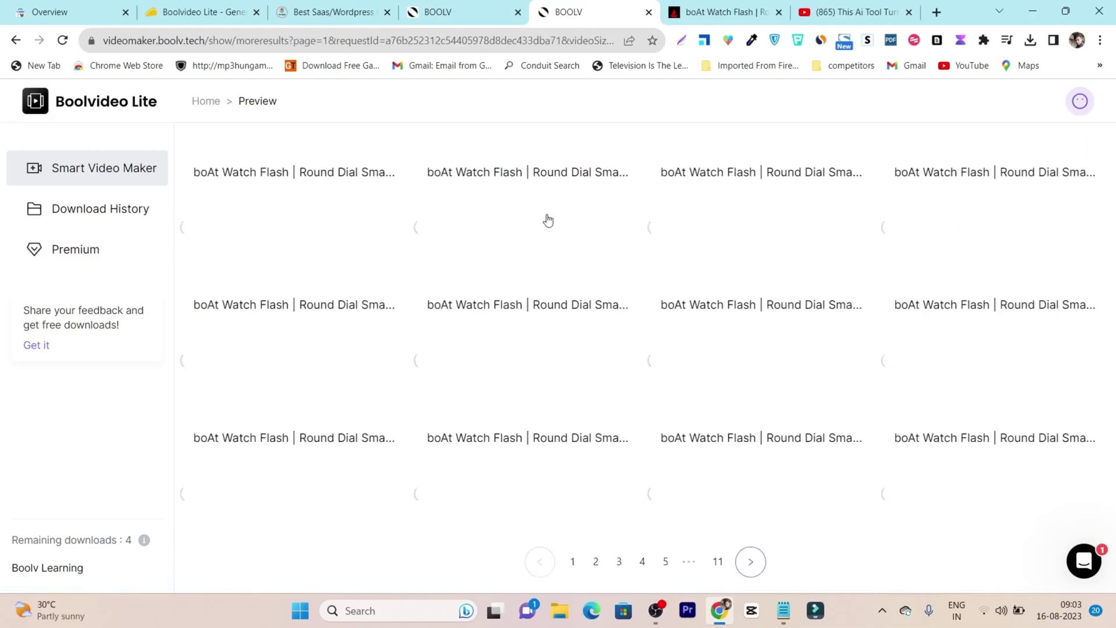
{"action": "scroll", "coordinate": [415, 218], "scroll_direction": "down", "scroll_amount": 2}
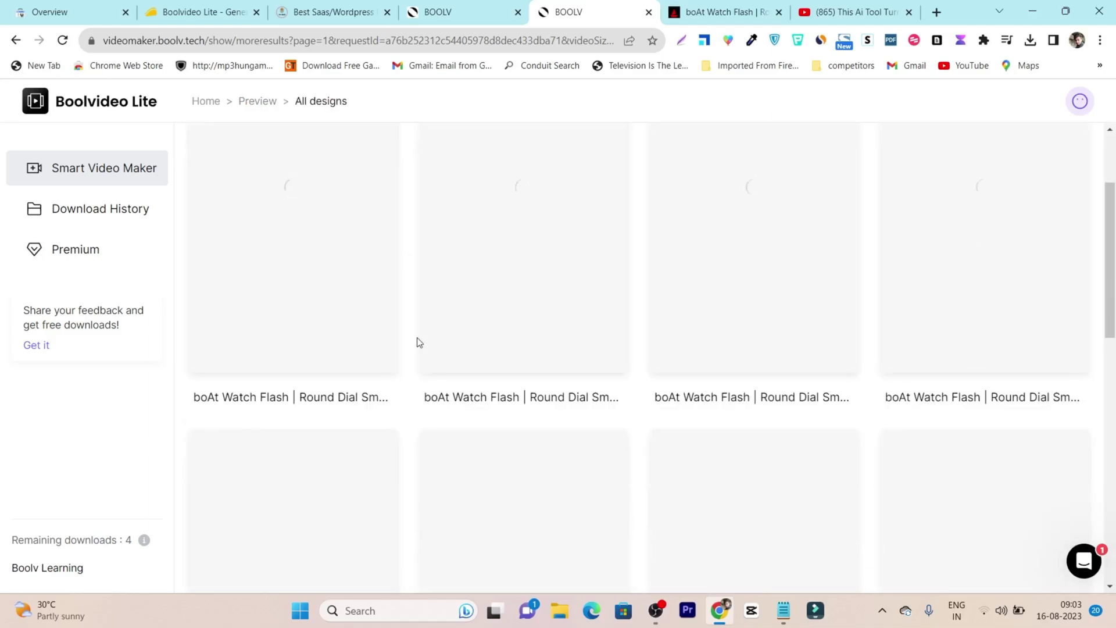
{"action": "scroll", "coordinate": [427, 333], "scroll_direction": "down", "scroll_amount": 3}
{"action": "scroll", "coordinate": [408, 346], "scroll_direction": "up", "scroll_amount": 5}
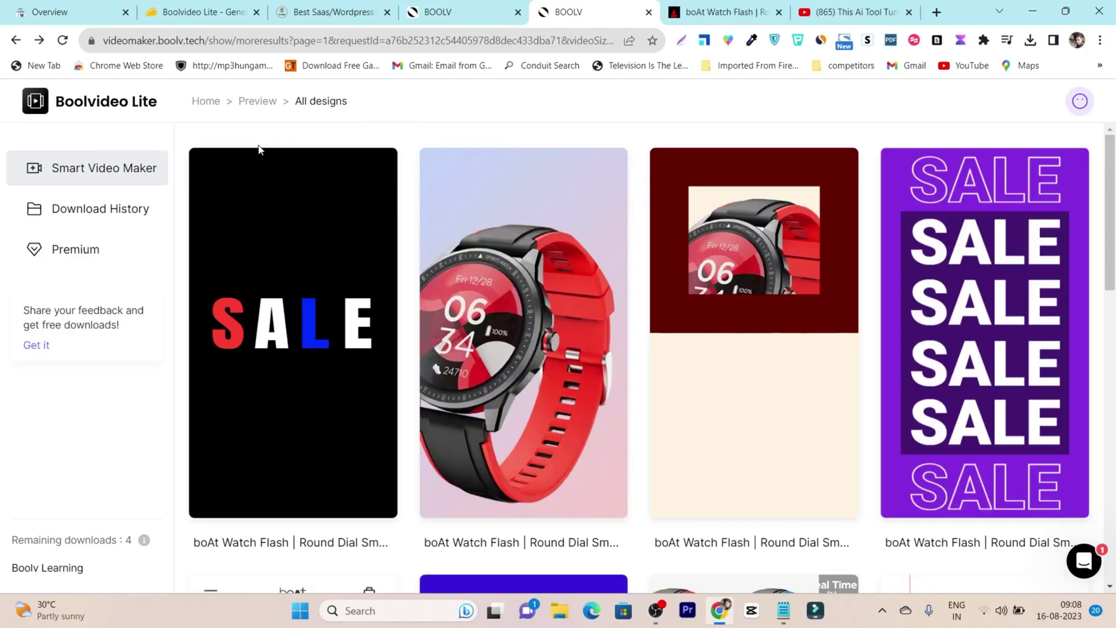
{"action": "scroll", "coordinate": [590, 175], "scroll_direction": "down", "scroll_amount": 2}
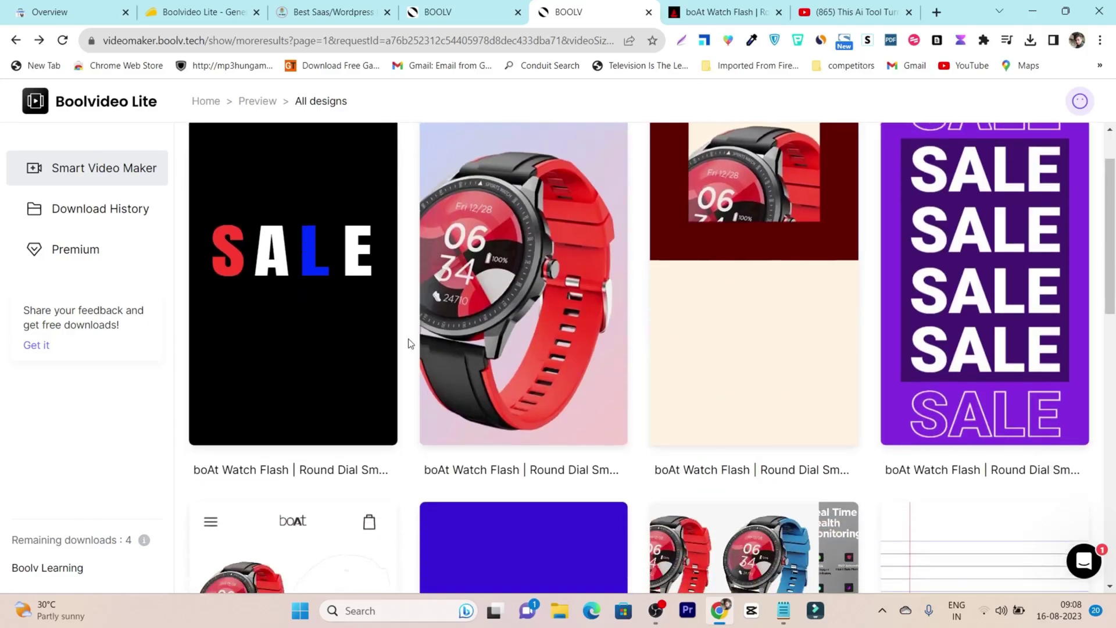
{"action": "scroll", "coordinate": [406, 339], "scroll_direction": "up", "scroll_amount": 2}
{"action": "mouse_move", "coordinate": [314, 321]}
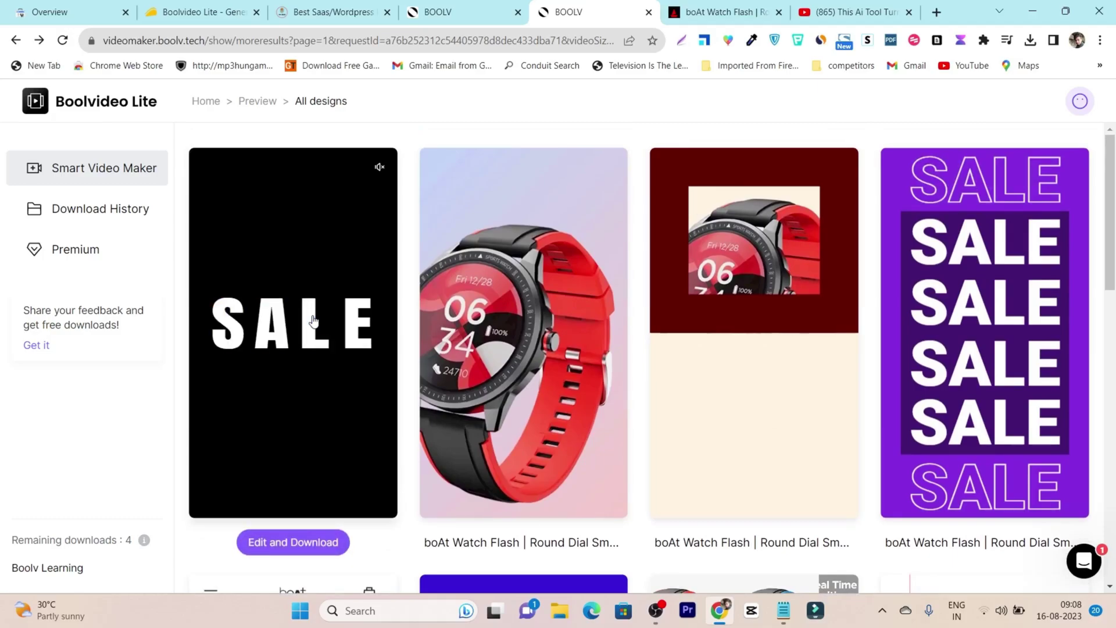
{"action": "scroll", "coordinate": [705, 314], "scroll_direction": "down", "scroll_amount": 10}
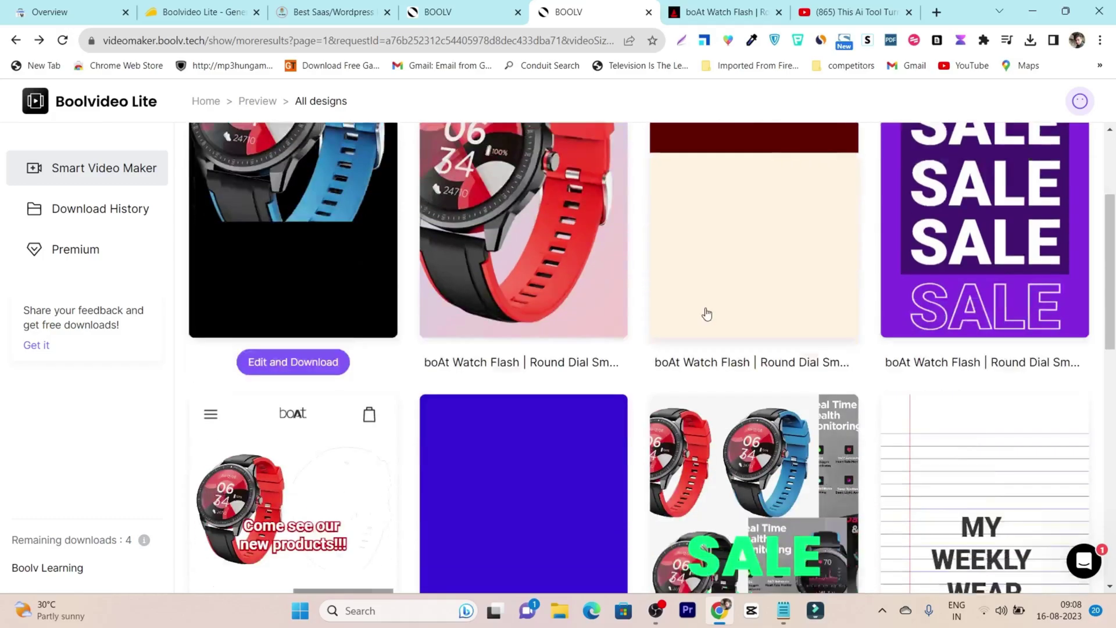
{"action": "scroll", "coordinate": [705, 313], "scroll_direction": "down", "scroll_amount": 4}
{"action": "mouse_move", "coordinate": [661, 323]}
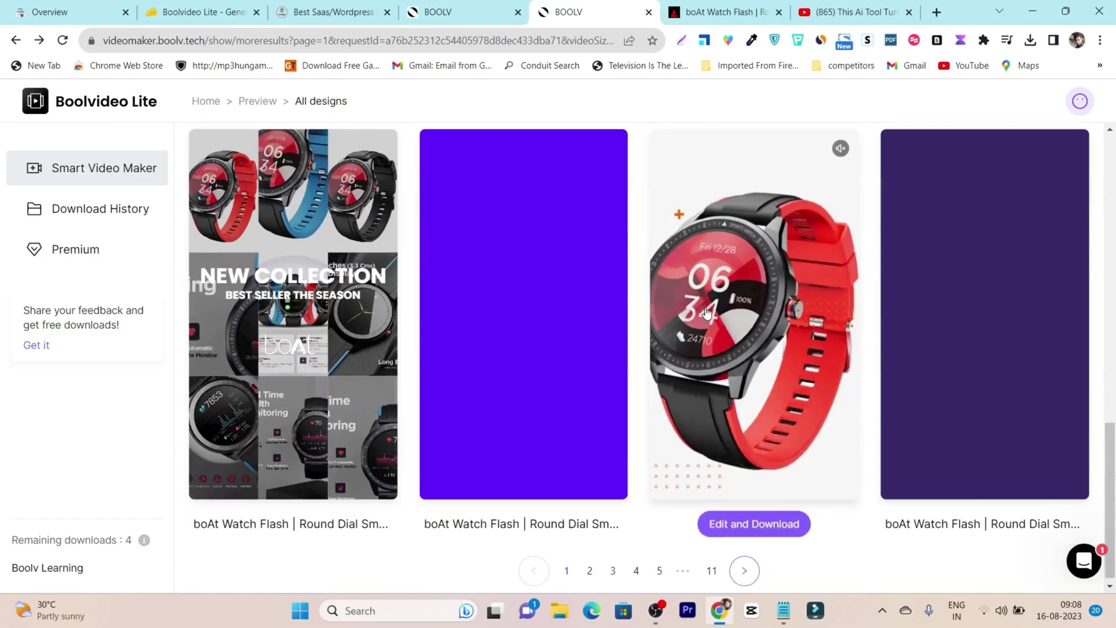
{"action": "scroll", "coordinate": [613, 323], "scroll_direction": "up", "scroll_amount": 6}
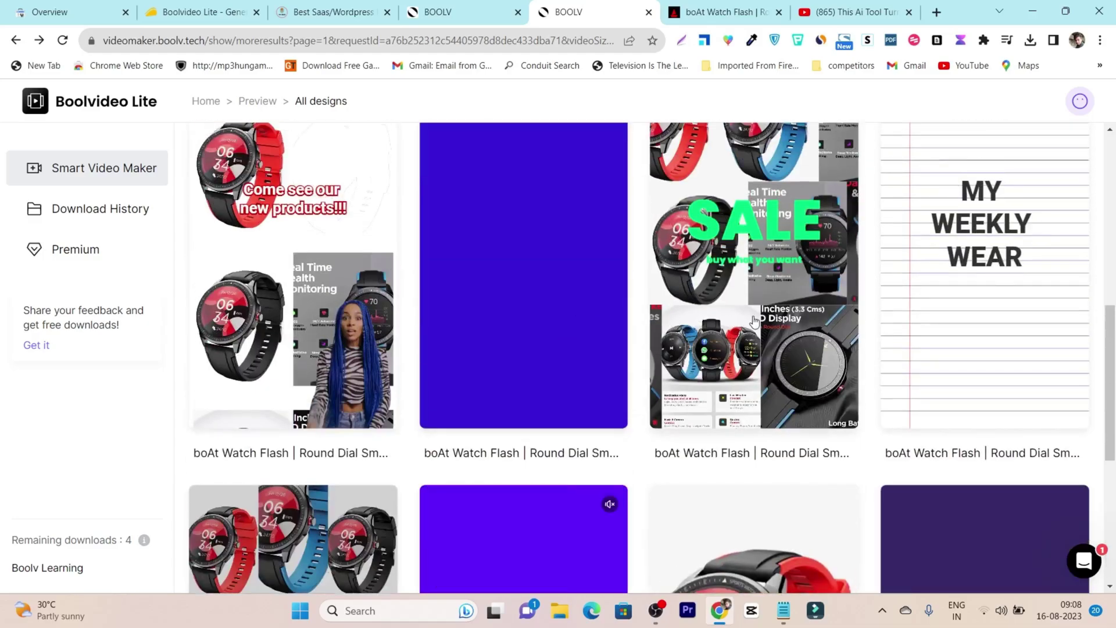
{"action": "mouse_move", "coordinate": [756, 315]}
{"action": "scroll", "coordinate": [738, 302], "scroll_direction": "up", "scroll_amount": 1}
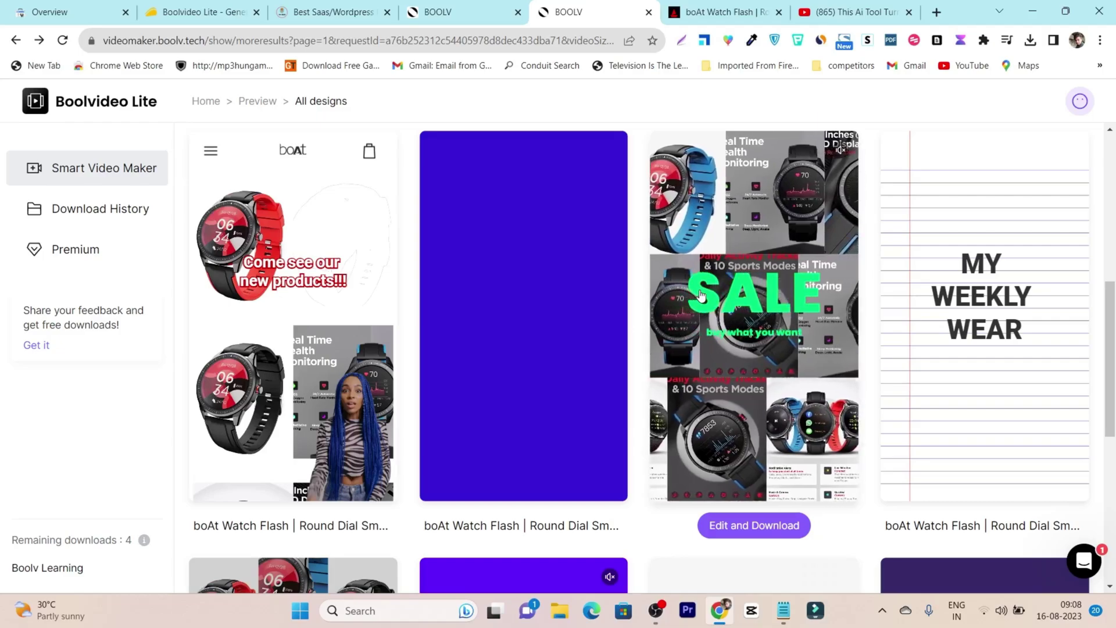
{"action": "scroll", "coordinate": [701, 295], "scroll_direction": "up", "scroll_amount": 6}
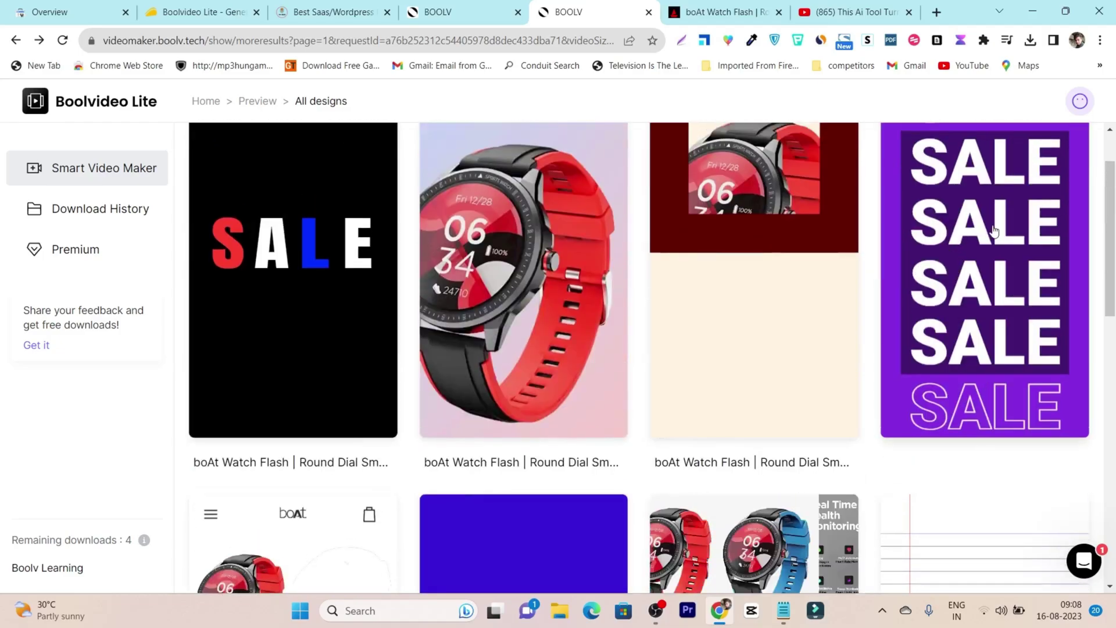
{"action": "mouse_move", "coordinate": [992, 235]}
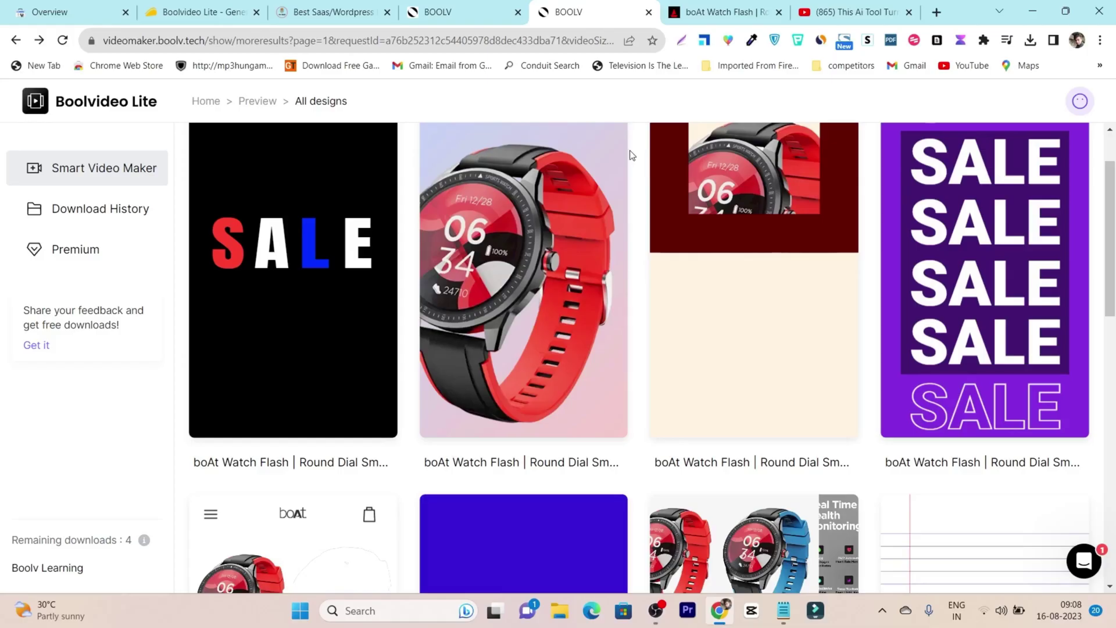
{"action": "left_click", "coordinate": [449, 7]}
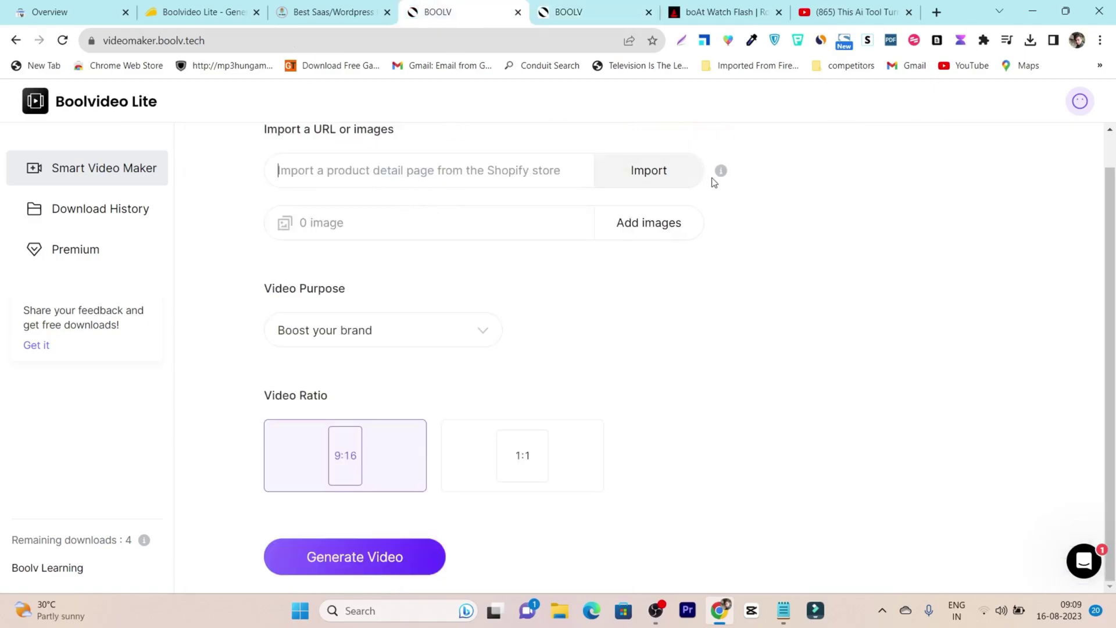
{"action": "mouse_move", "coordinate": [721, 174]}
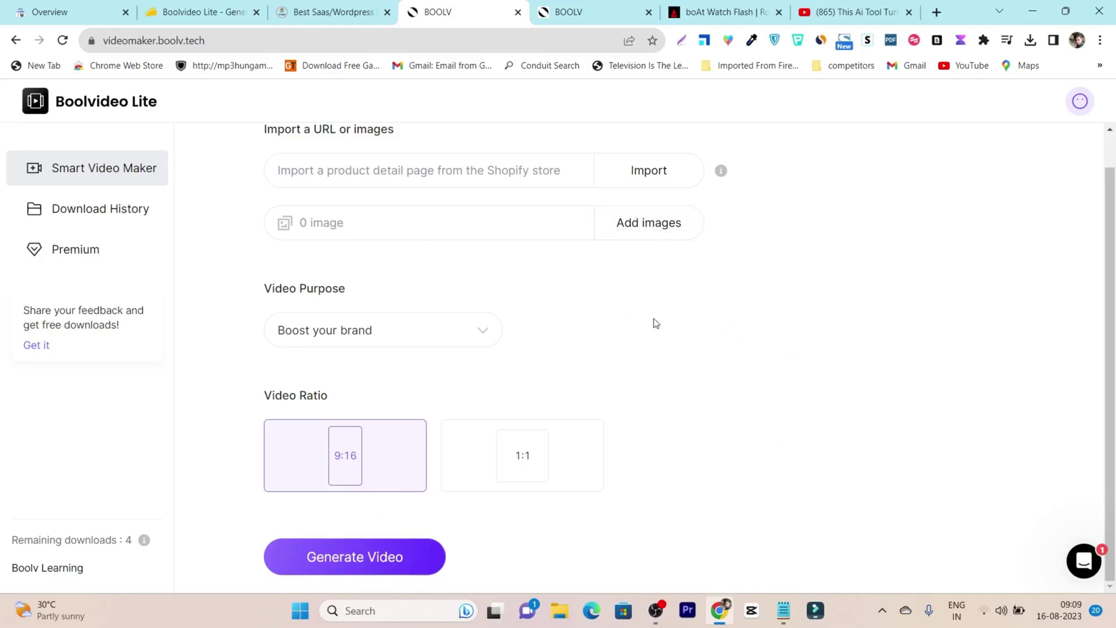
- Copy the boAt Watch Flash product page URL and go back to the Boolvideo form
{"action": "left_click", "coordinate": [721, 12]}
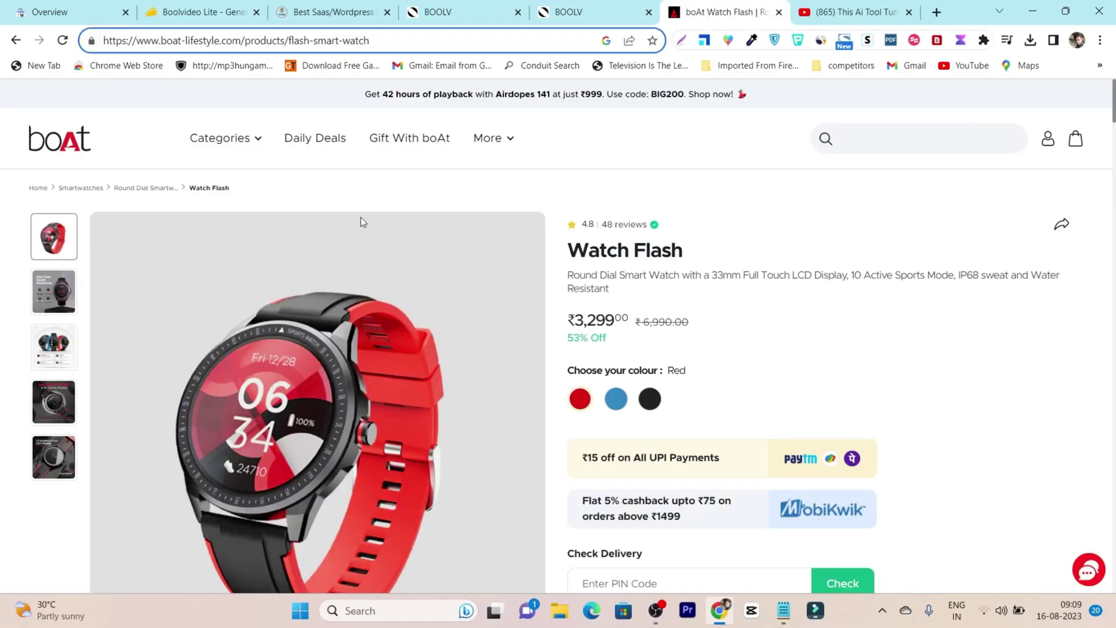
{"action": "left_click", "coordinate": [199, 40]}
{"action": "key", "text": "ctrl+c"}
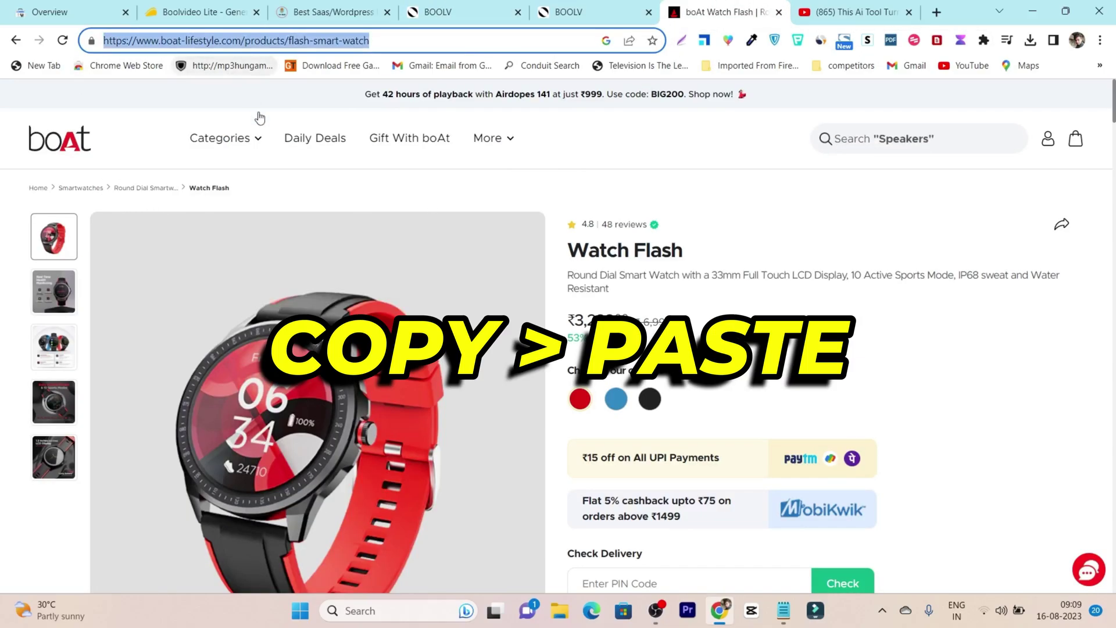
{"action": "left_click", "coordinate": [437, 13]}
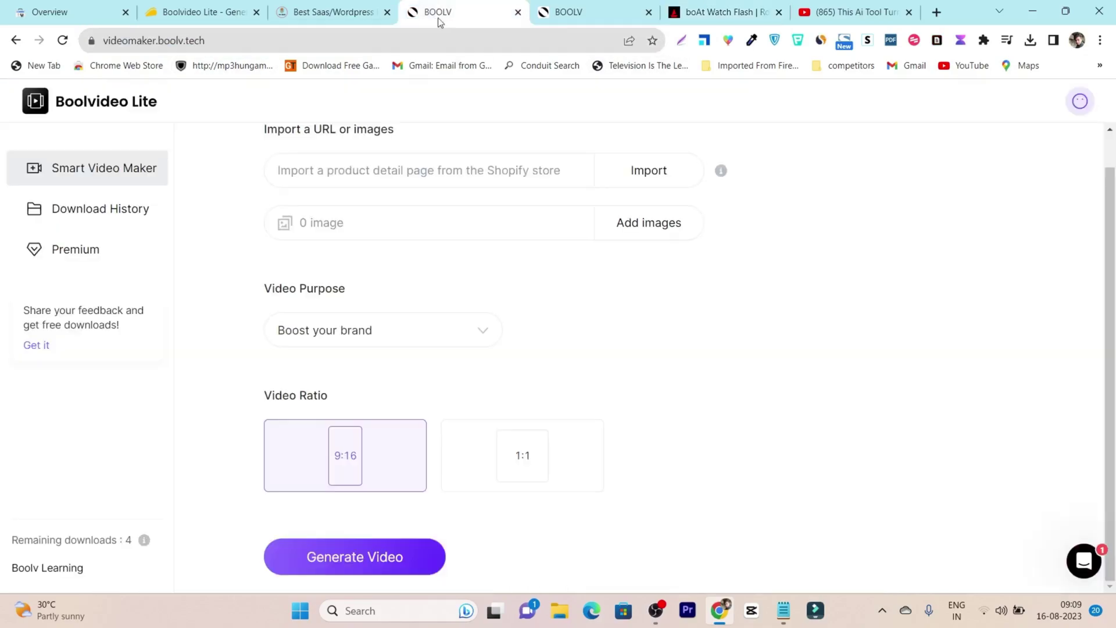
- Import the pasted Watch Flash product URL and set Video Purpose to Increase sales
{"action": "left_click", "coordinate": [400, 173]}
{"action": "key", "text": "ctrl+v"}
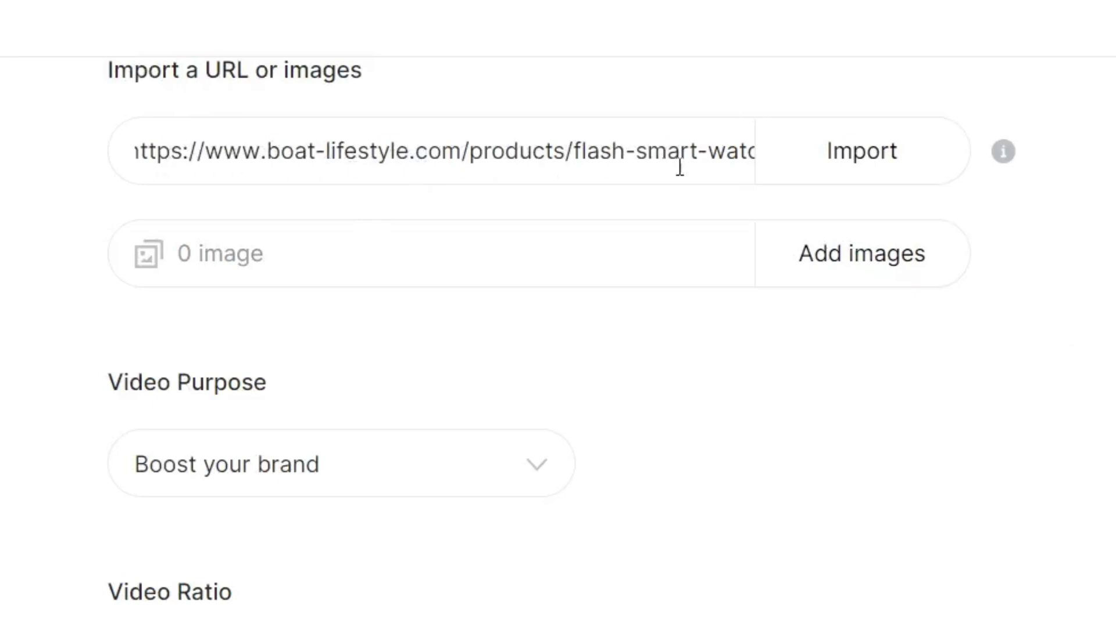
{"action": "left_click", "coordinate": [867, 175]}
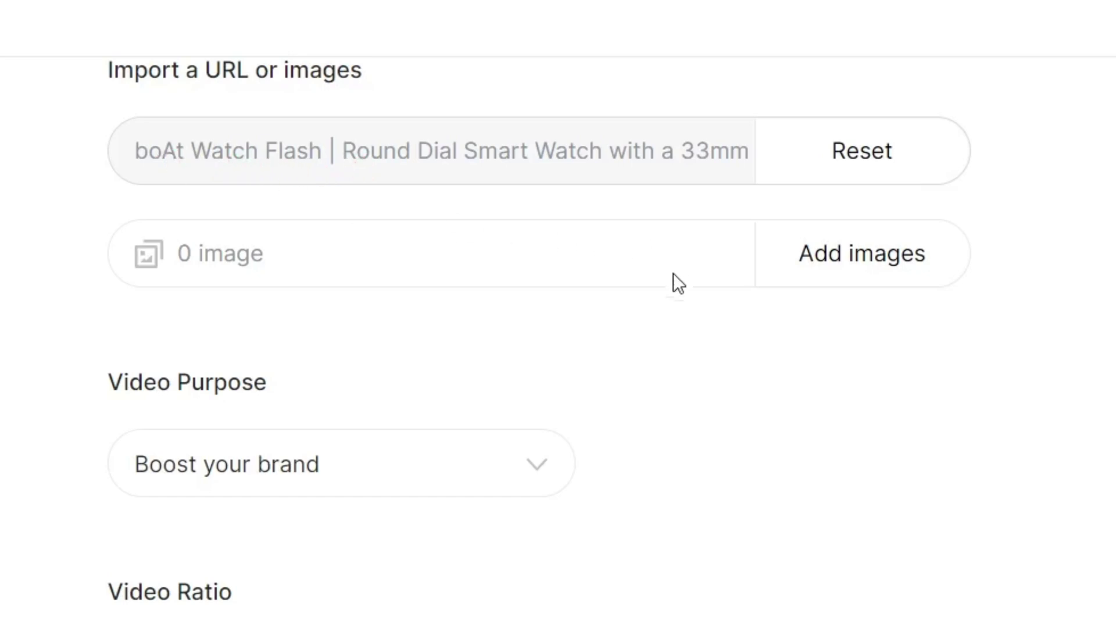
{"action": "left_click", "coordinate": [296, 466]}
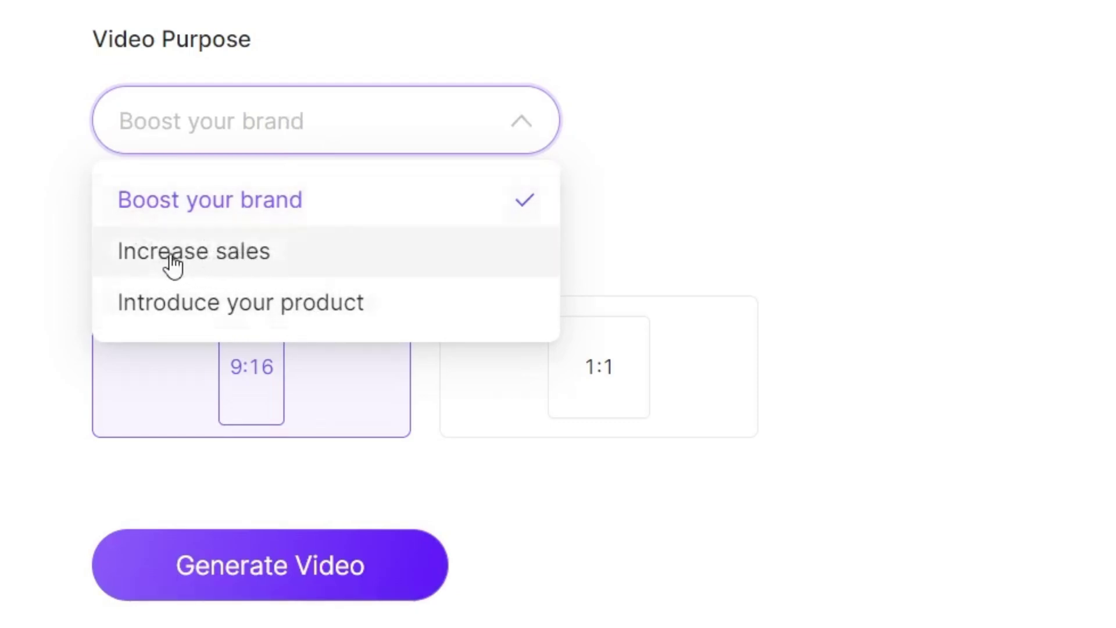
{"action": "left_click", "coordinate": [288, 265]}
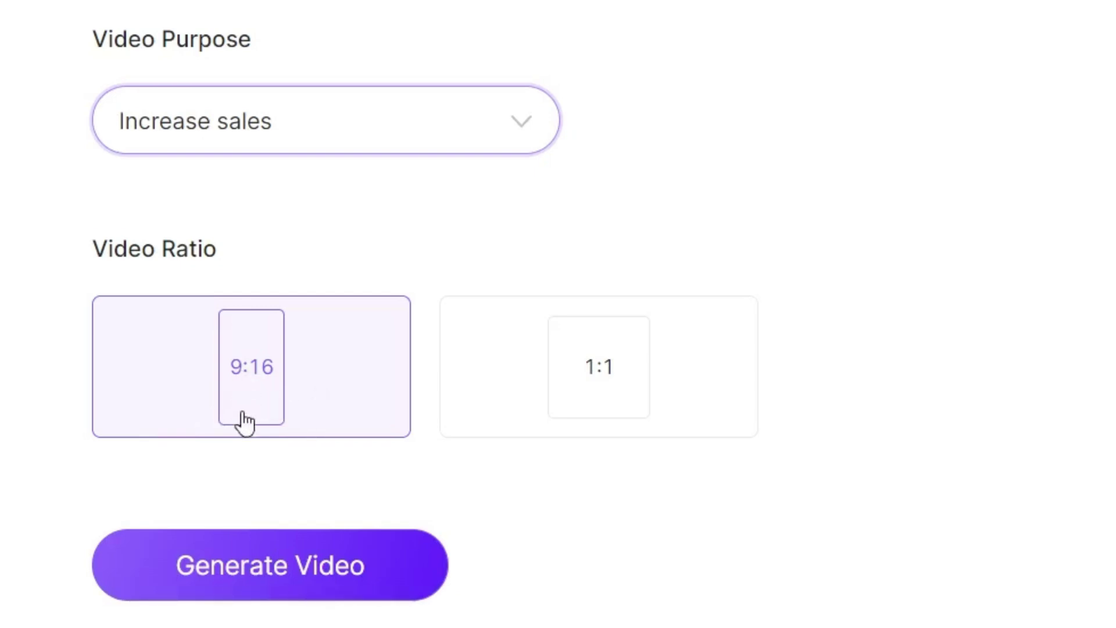
- Generate the 9:16 Watch Flash video and wait for its 10-second '53%OFF' preview
{"action": "left_click", "coordinate": [286, 571]}
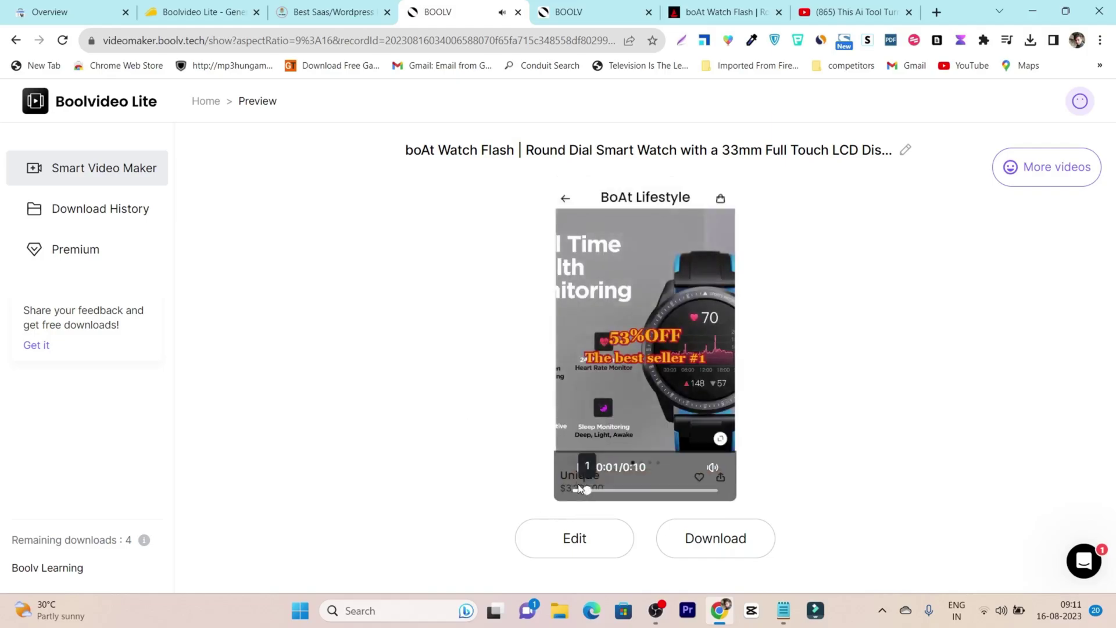
- Pause the 10-second Watch Flash preview partway through playback
{"action": "left_click", "coordinate": [580, 470]}
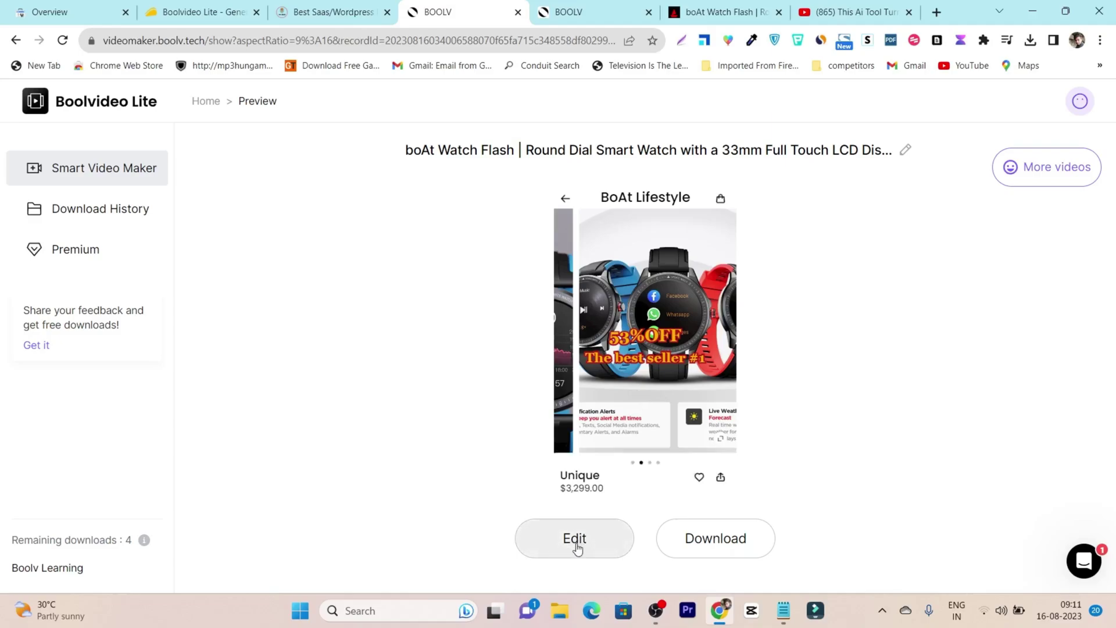
{"action": "mouse_move", "coordinate": [632, 360]}
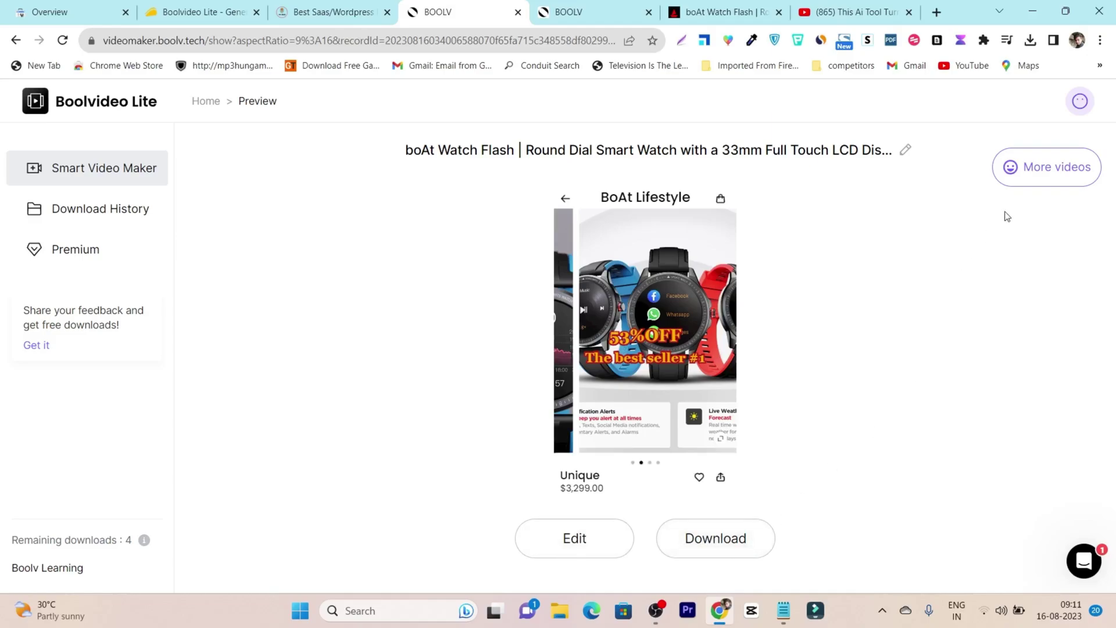
- Open More videos, scroll the All designs grid, and unmute the SALE design preview
{"action": "left_click", "coordinate": [1054, 182]}
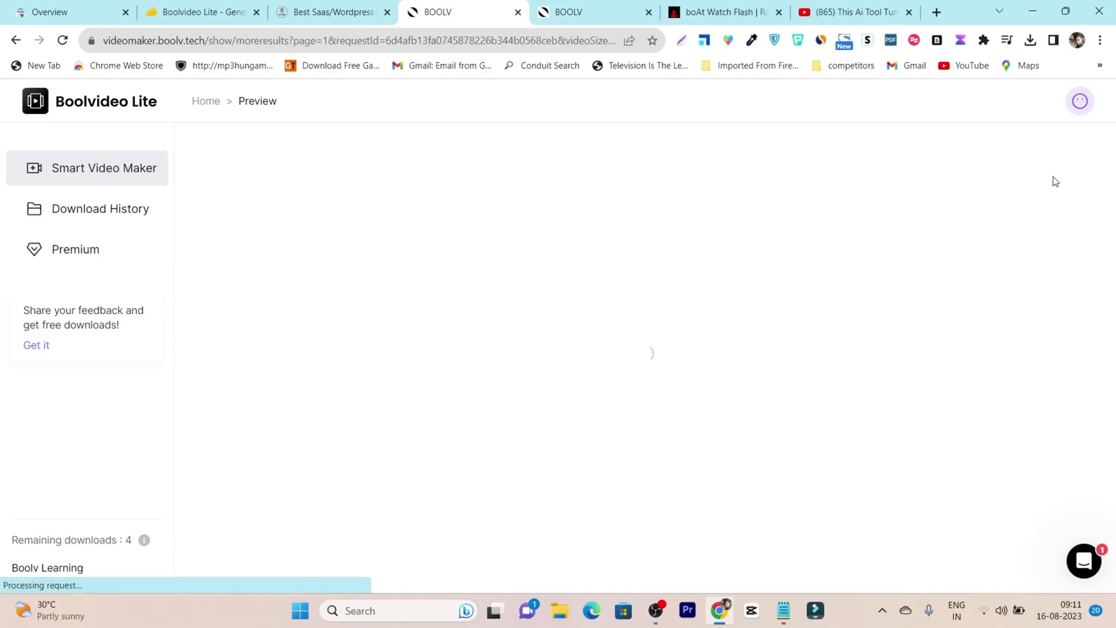
{"action": "scroll", "coordinate": [407, 175], "scroll_direction": "down", "scroll_amount": 4}
{"action": "scroll", "coordinate": [411, 261], "scroll_direction": "down", "scroll_amount": 5}
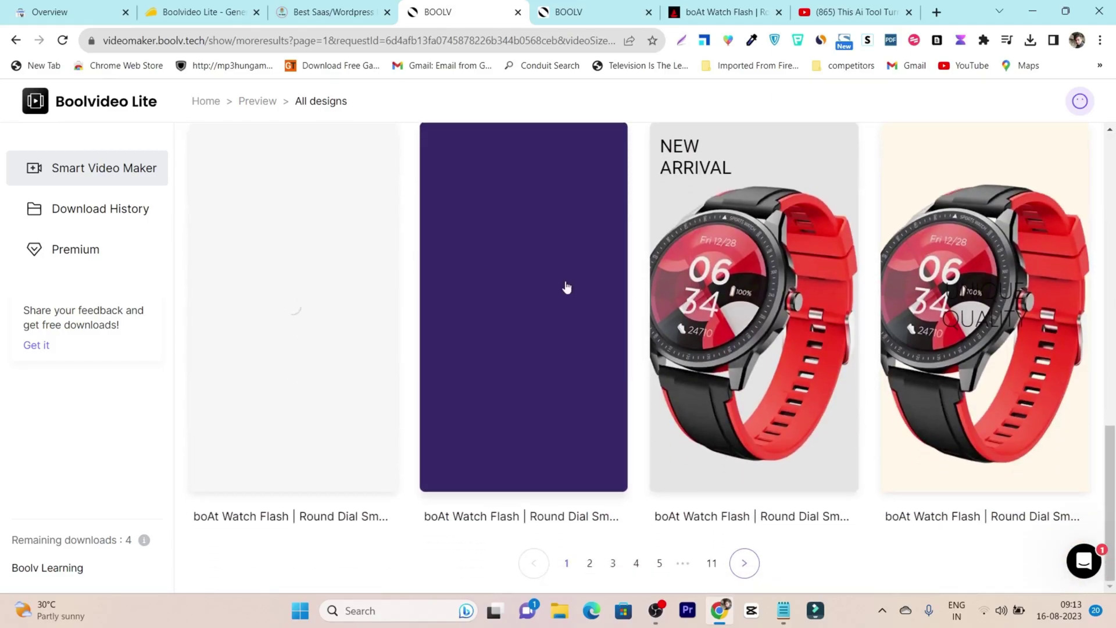
{"action": "scroll", "coordinate": [639, 333], "scroll_direction": "up", "scroll_amount": 8}
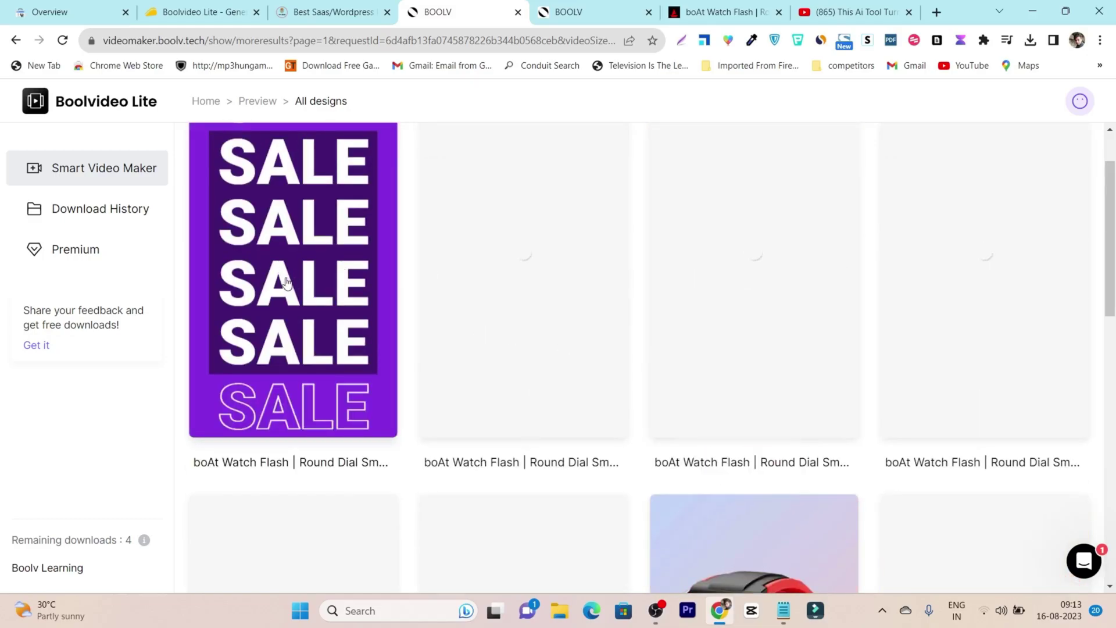
{"action": "mouse_move", "coordinate": [286, 283]}
{"action": "scroll", "coordinate": [286, 283], "scroll_direction": "up", "scroll_amount": 2}
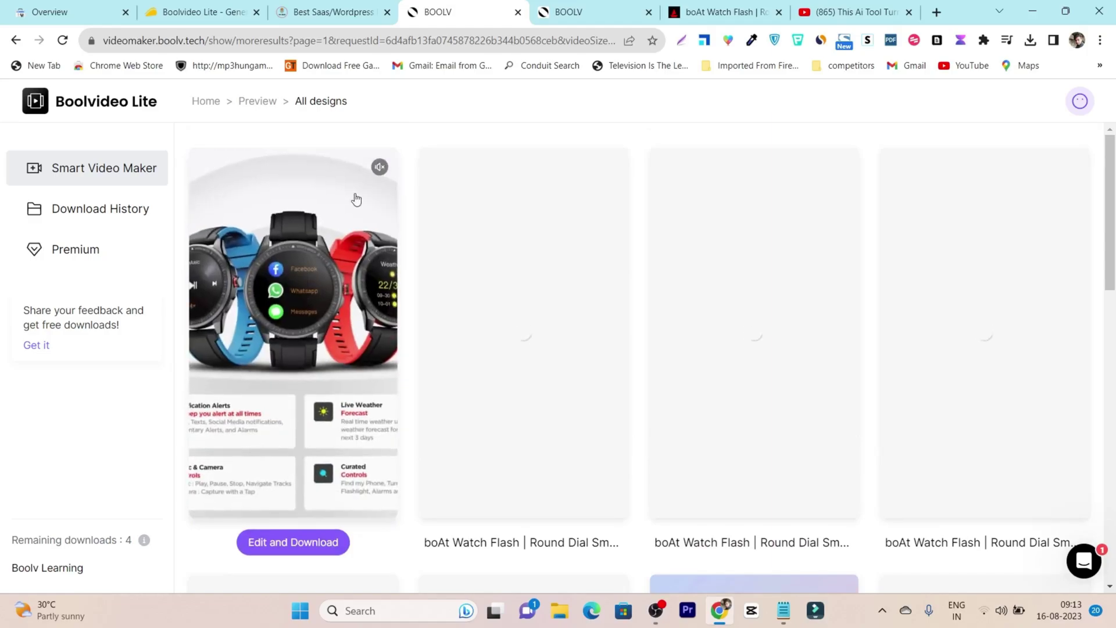
{"action": "left_click", "coordinate": [380, 169]}
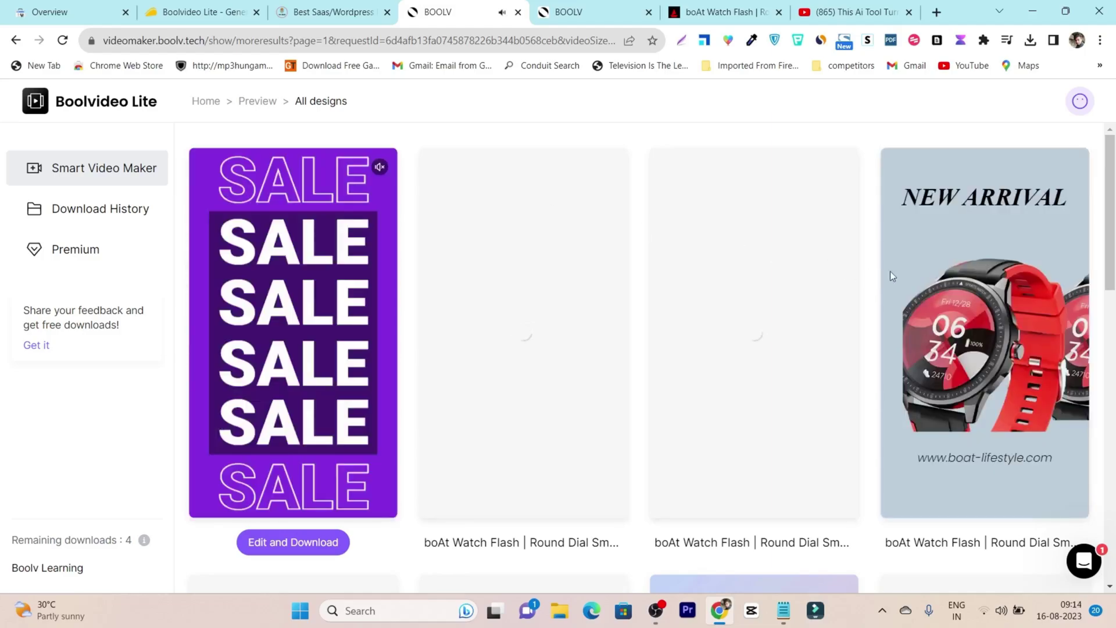
- Lower the Windows playback volume and unmute the NEW ARRIVAL design preview
{"action": "mouse_move", "coordinate": [984, 281]}
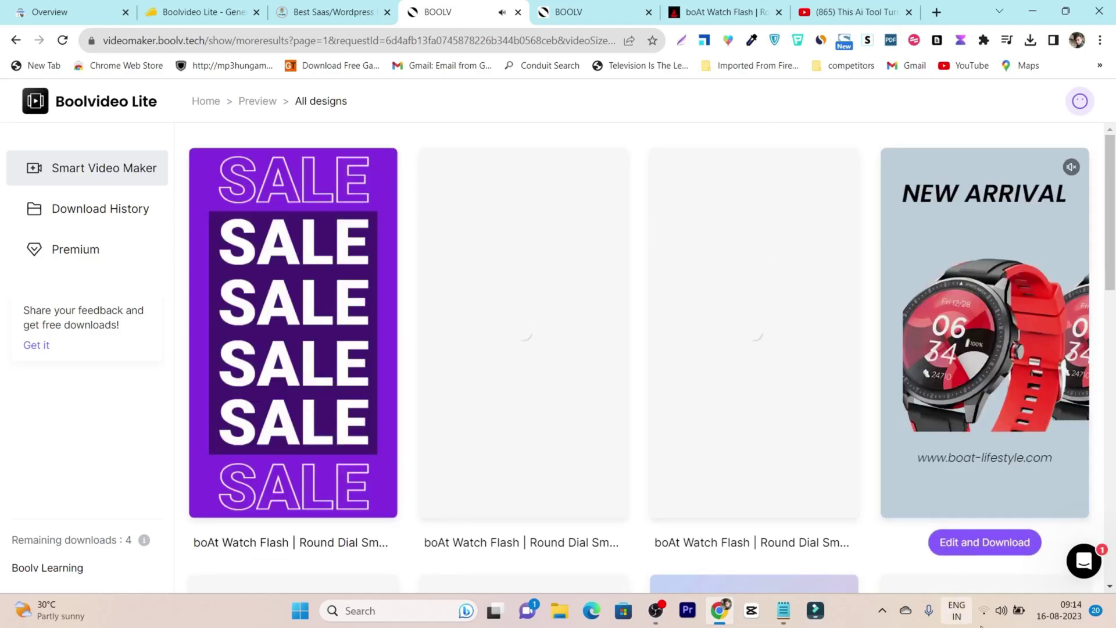
{"action": "left_click", "coordinate": [1004, 620]}
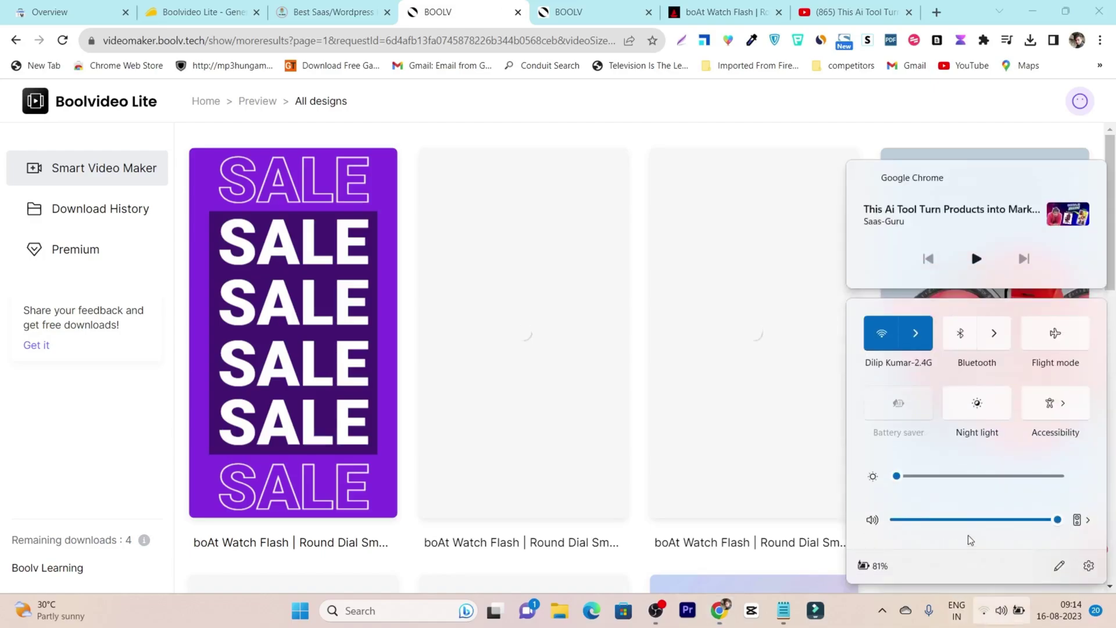
{"action": "left_click", "coordinate": [991, 520]}
{"action": "left_click", "coordinate": [862, 121]}
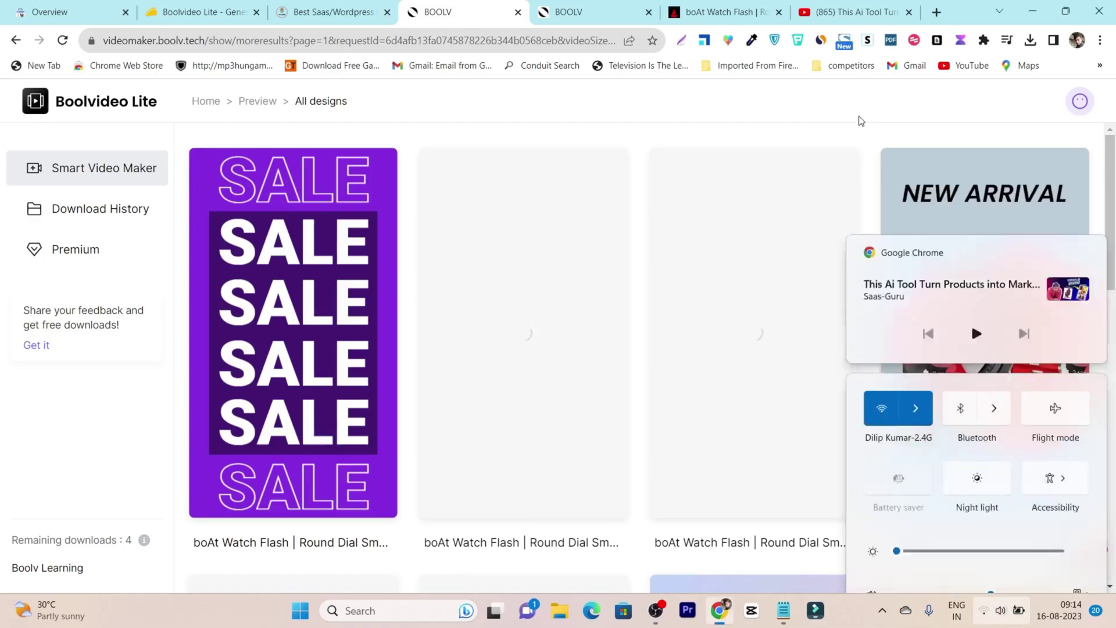
{"action": "mouse_move", "coordinate": [973, 271]}
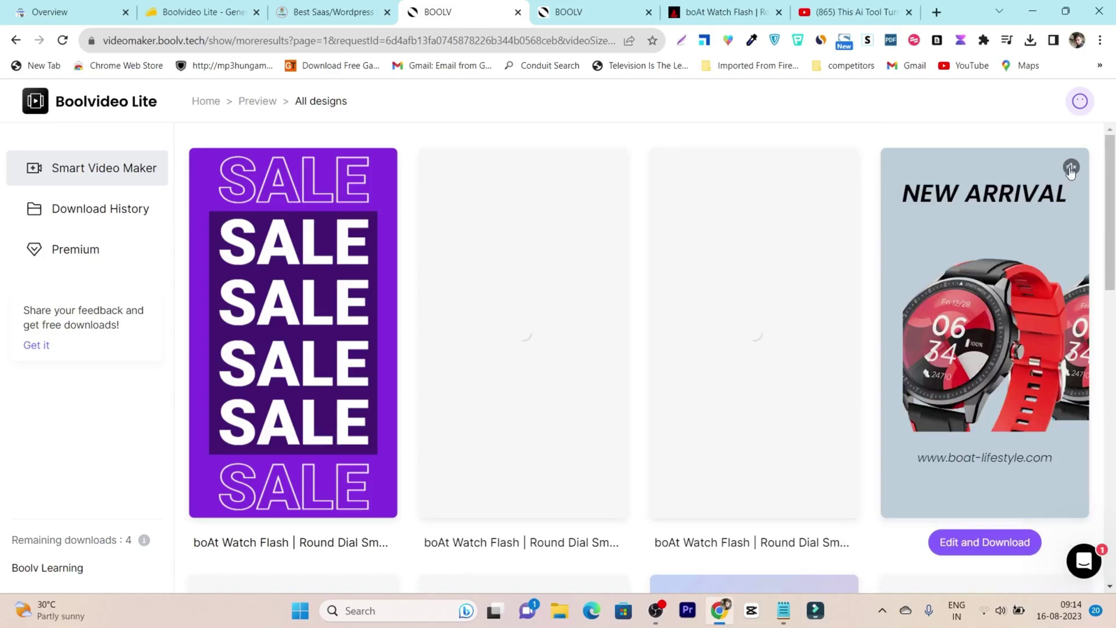
{"action": "left_click", "coordinate": [1071, 169]}
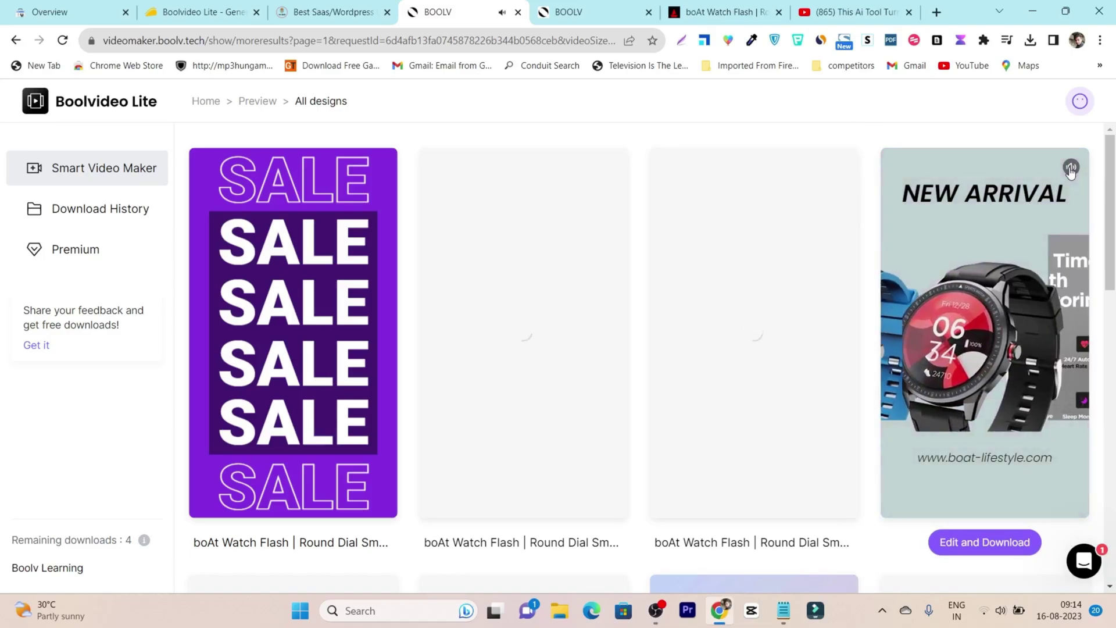
- Unmute the red NEW ARRIVAL design, then open it with Edit and Download
{"action": "scroll", "coordinate": [1053, 336], "scroll_direction": "down", "scroll_amount": 10}
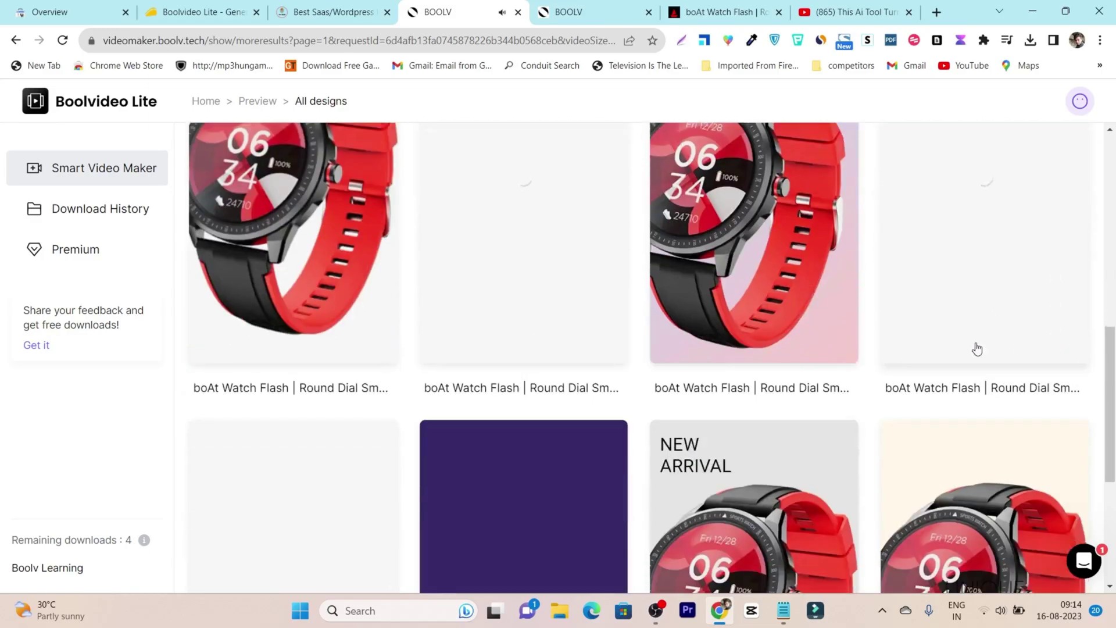
{"action": "scroll", "coordinate": [747, 442], "scroll_direction": "down", "scroll_amount": 5}
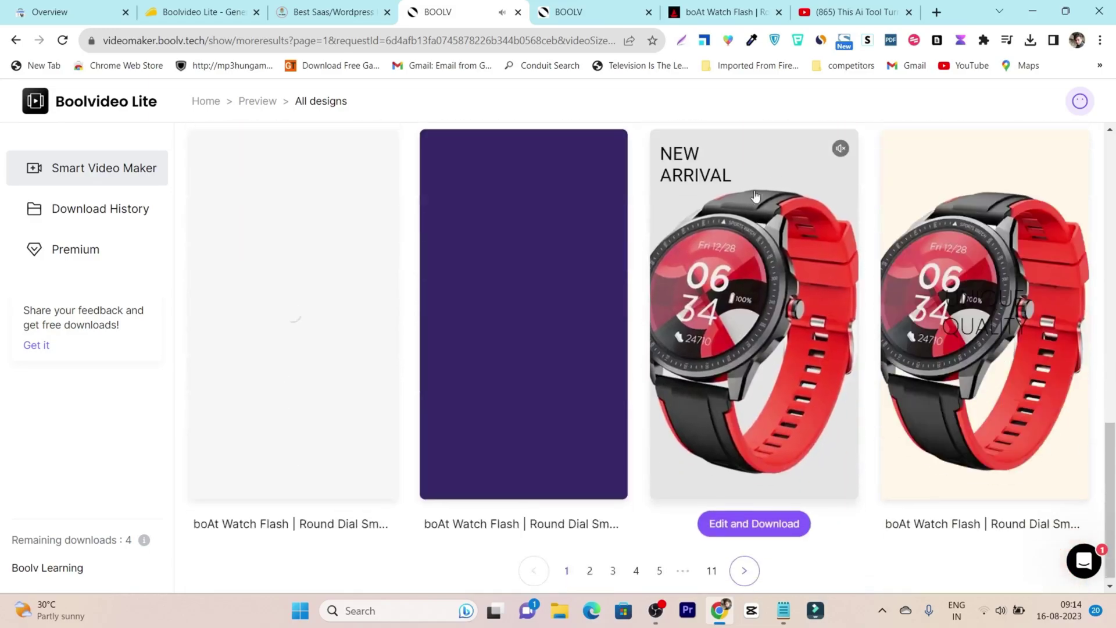
{"action": "left_click", "coordinate": [840, 149]}
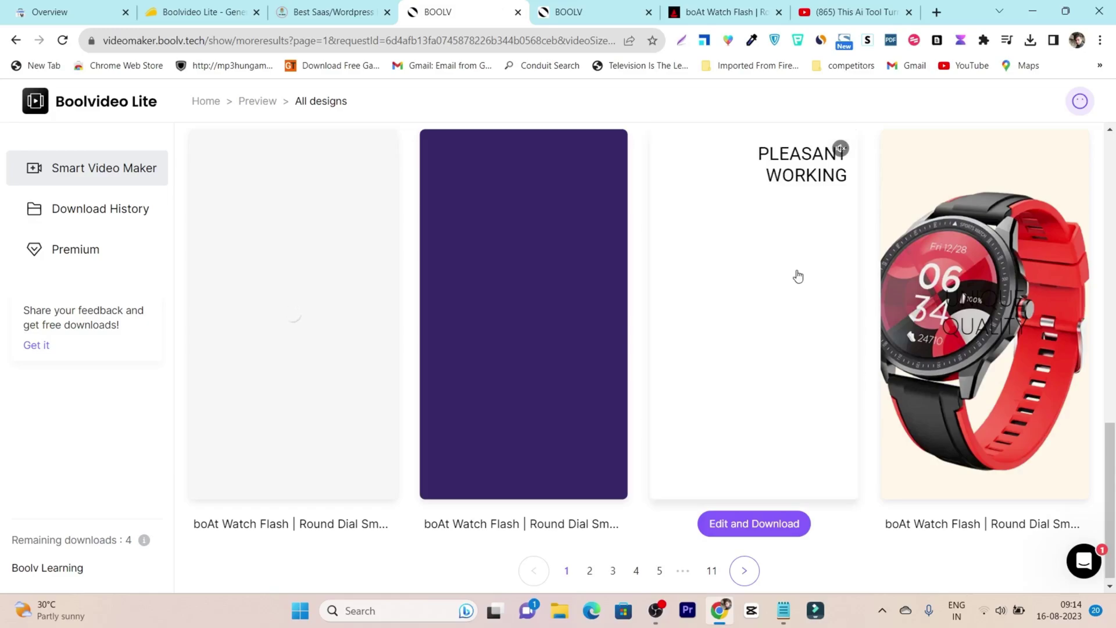
{"action": "scroll", "coordinate": [761, 355], "scroll_direction": "up", "scroll_amount": 8}
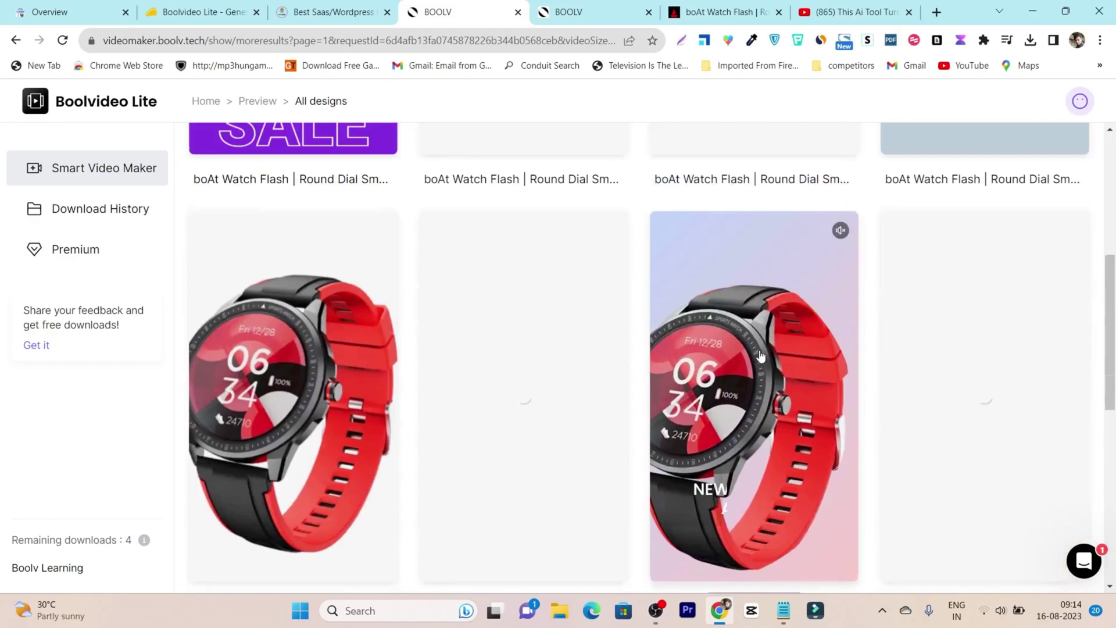
{"action": "scroll", "coordinate": [760, 356], "scroll_direction": "up", "scroll_amount": 5}
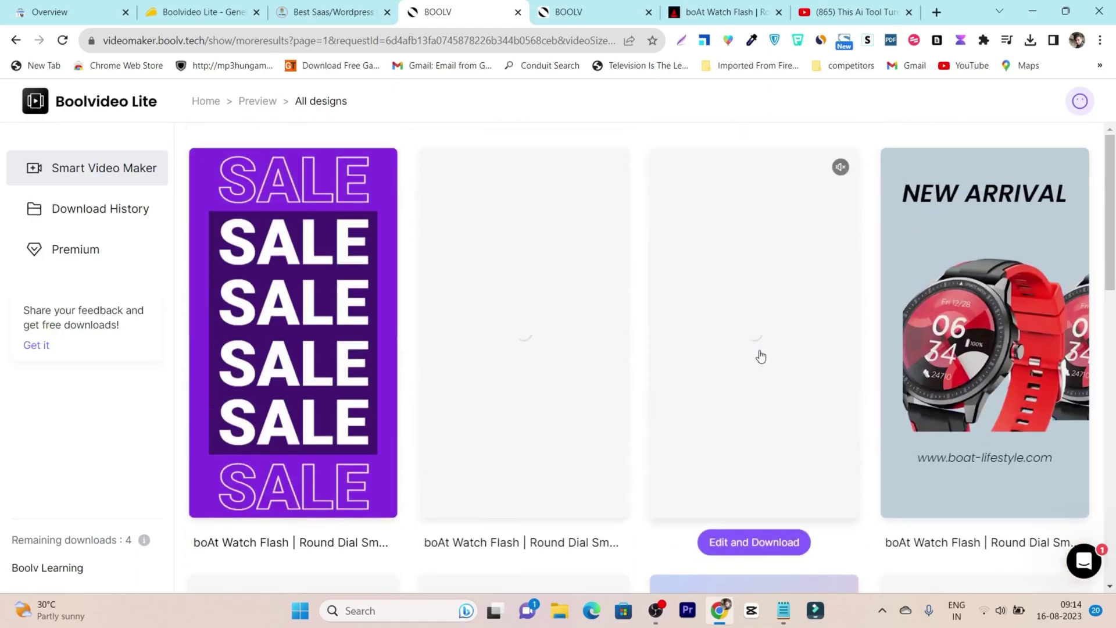
{"action": "scroll", "coordinate": [620, 360], "scroll_direction": "down", "scroll_amount": 10}
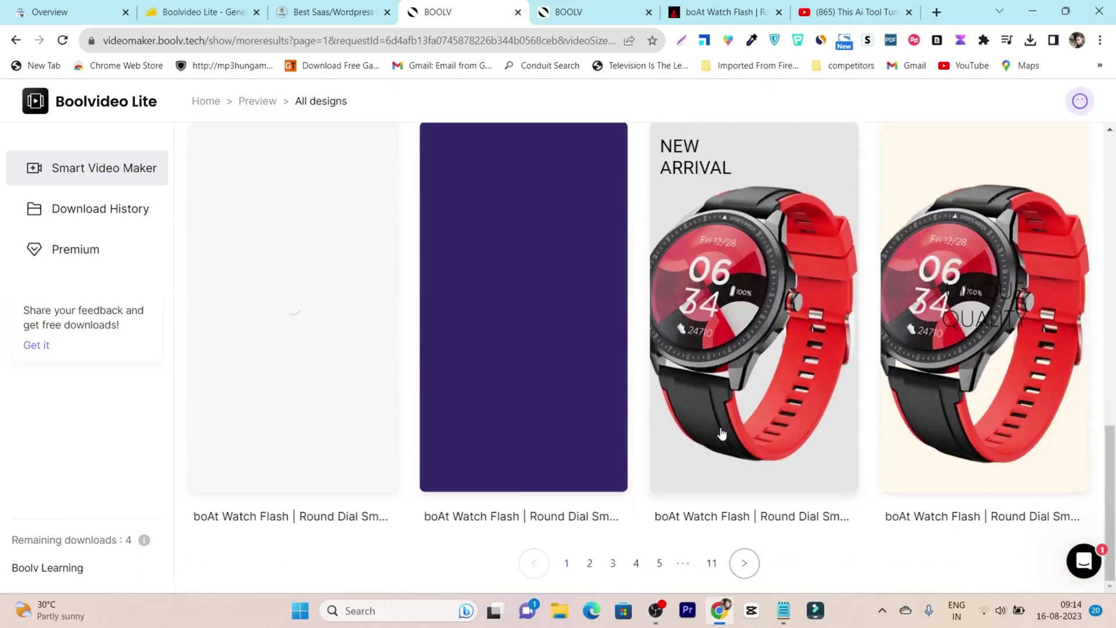
{"action": "mouse_move", "coordinate": [758, 471]}
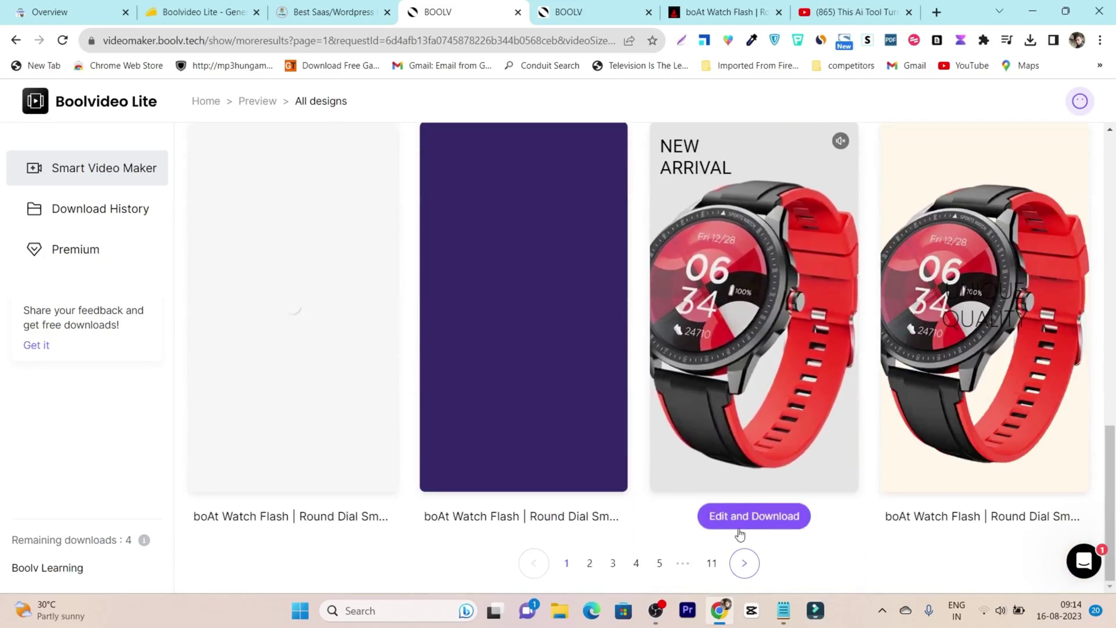
{"action": "left_click", "coordinate": [779, 525]}
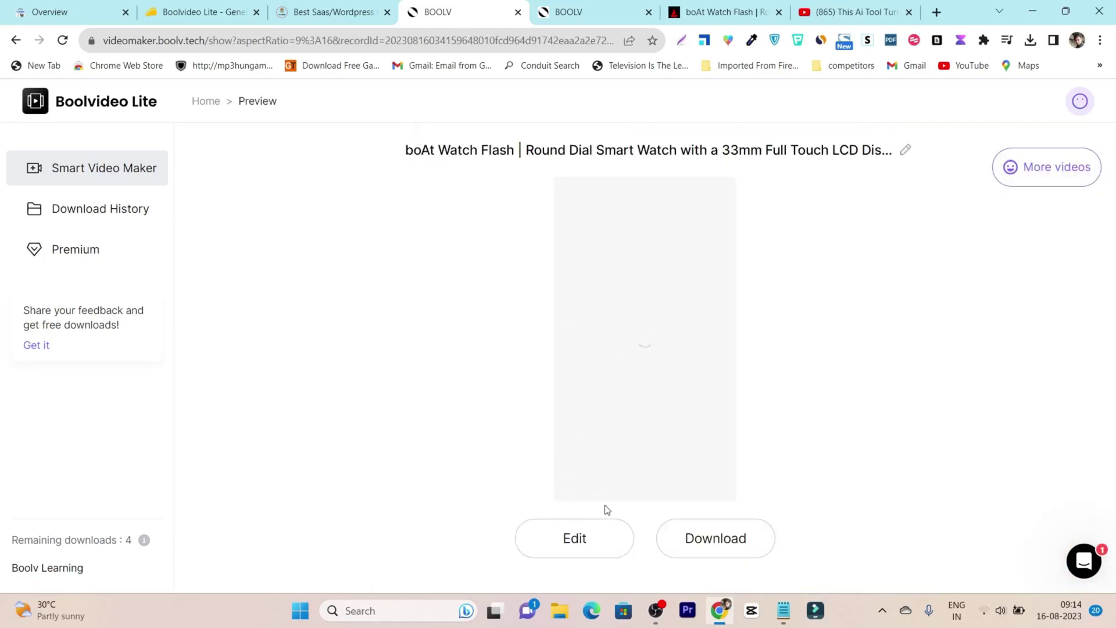
- Open the NEW ARRIVAL watch design in the Video Editing page, showing its NEW ARRIVAL and UNIQUE QUALITY captions
{"action": "left_click", "coordinate": [581, 539]}
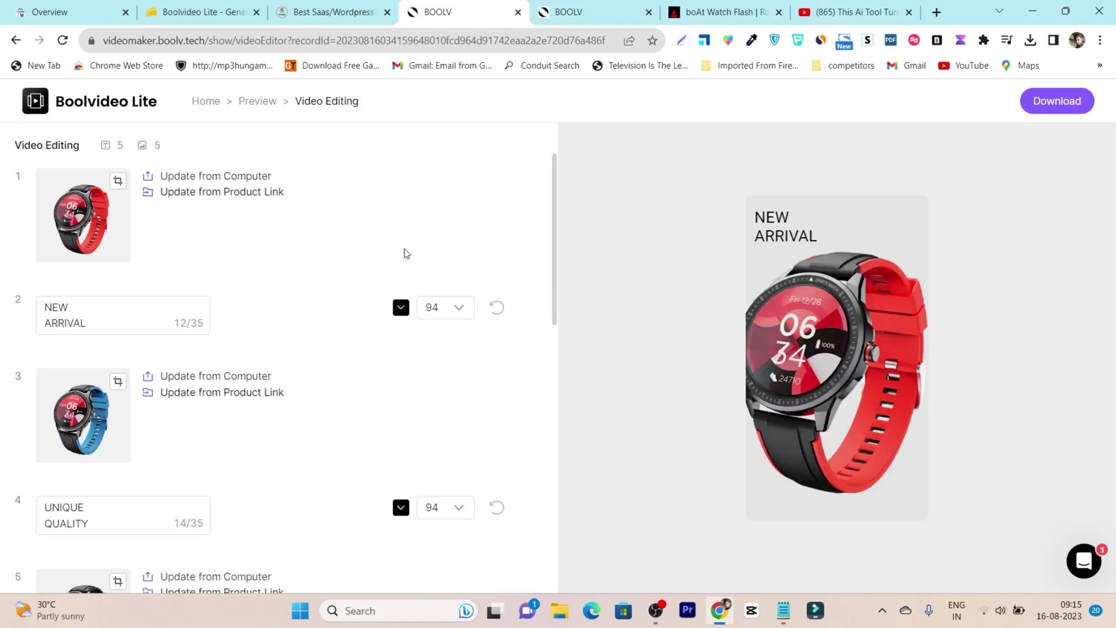
- Set the PLEASANT WORKING caption's font size to 80
{"action": "scroll", "coordinate": [347, 266], "scroll_direction": "down", "scroll_amount": 10}
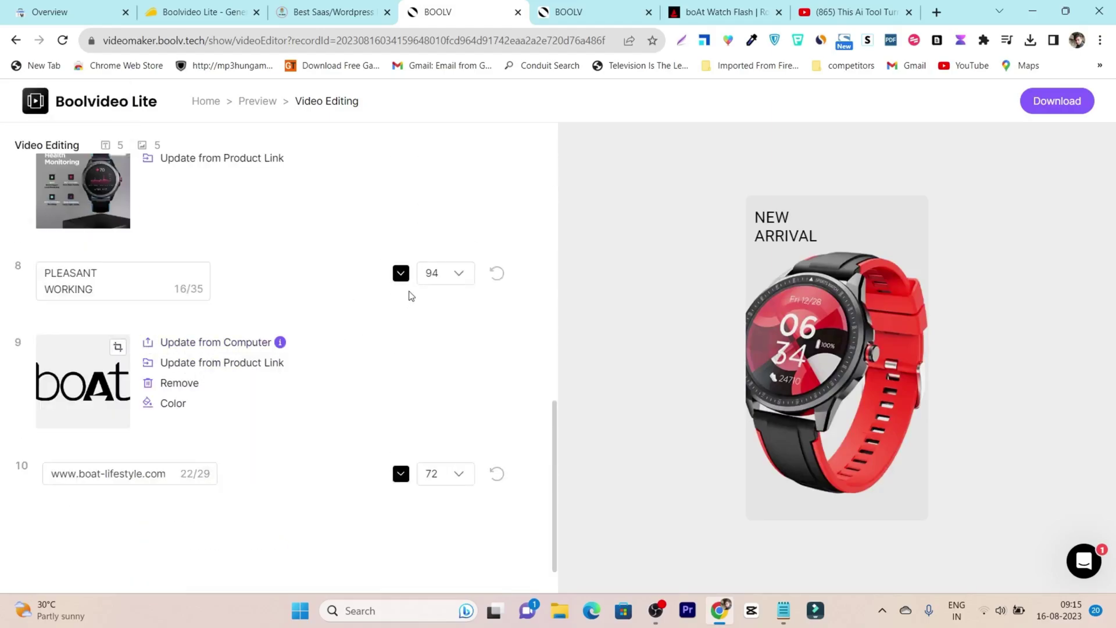
{"action": "left_click", "coordinate": [465, 272]}
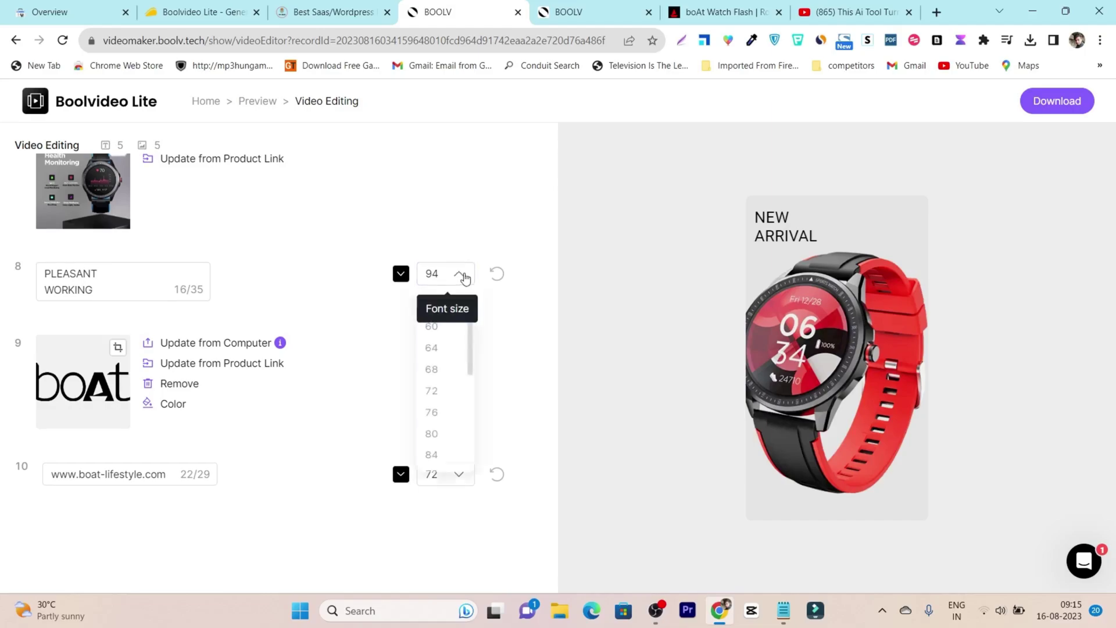
{"action": "left_click", "coordinate": [443, 443]}
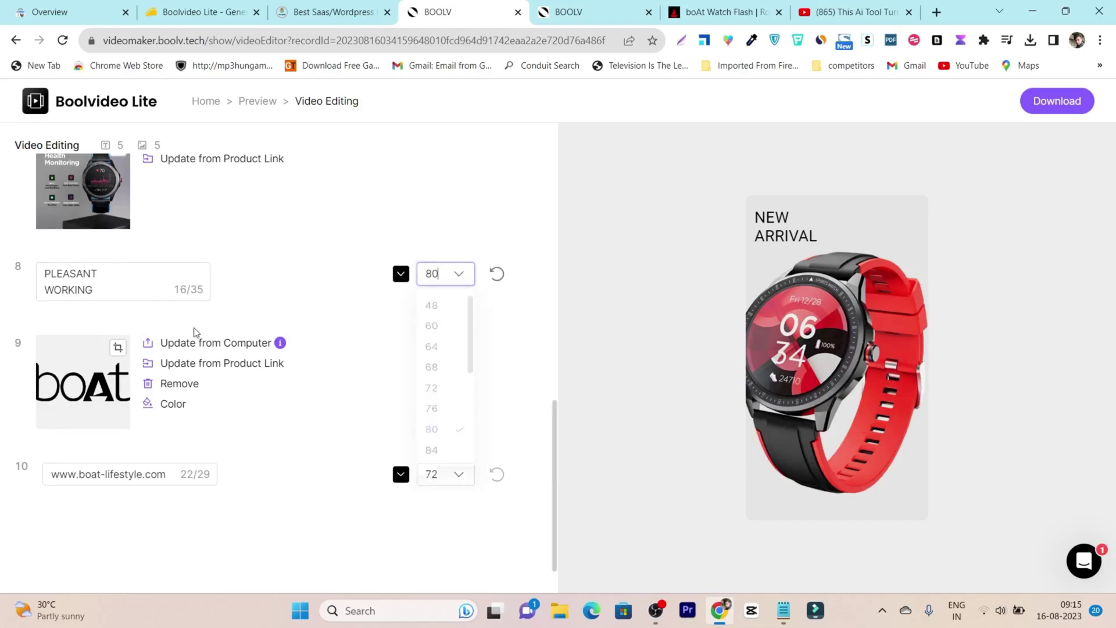
{"action": "left_click", "coordinate": [95, 291]}
- Return to the All designs gallery of boAt Watch Flash templates with the SALE designs
{"action": "scroll", "coordinate": [168, 279], "scroll_direction": "up", "scroll_amount": 2}
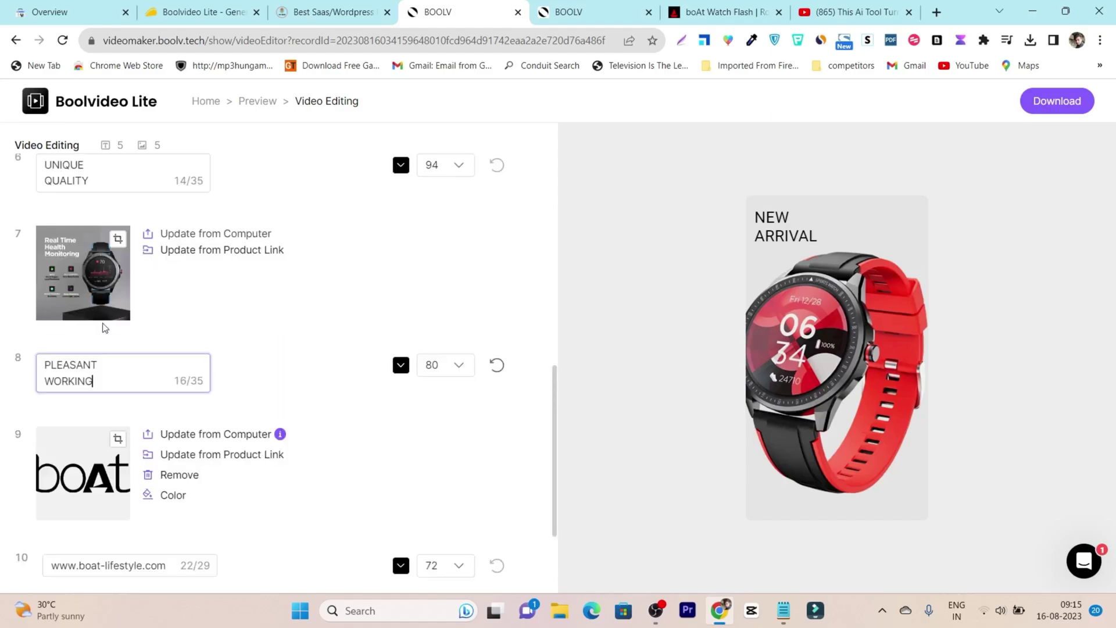
{"action": "scroll", "coordinate": [165, 337], "scroll_direction": "up", "scroll_amount": 10}
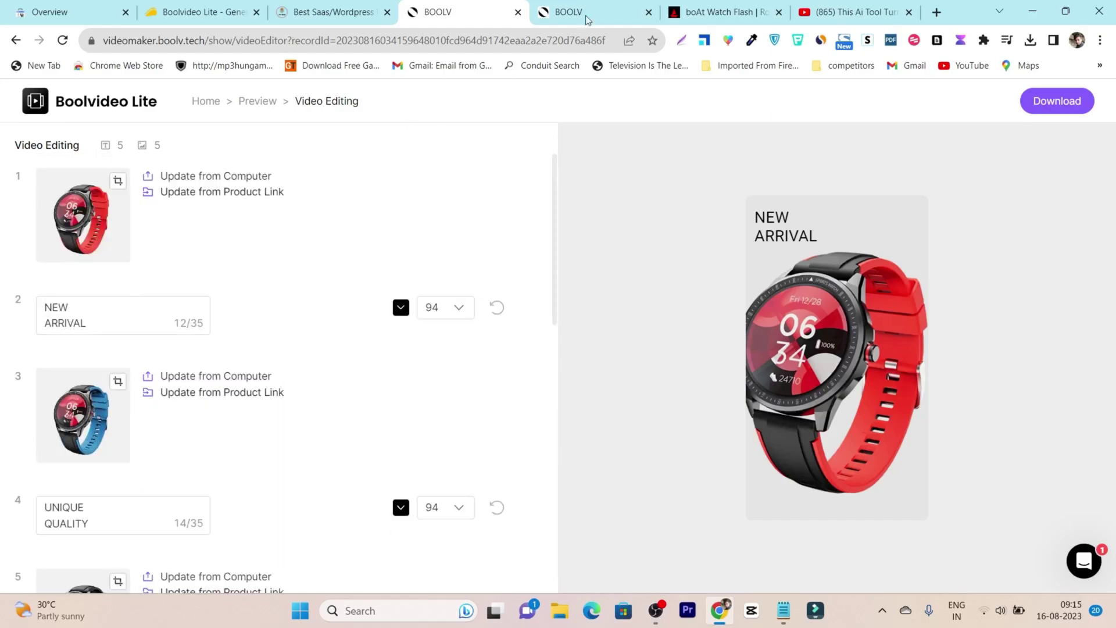
{"action": "left_click", "coordinate": [723, 12]}
{"action": "left_click", "coordinate": [577, 4]}
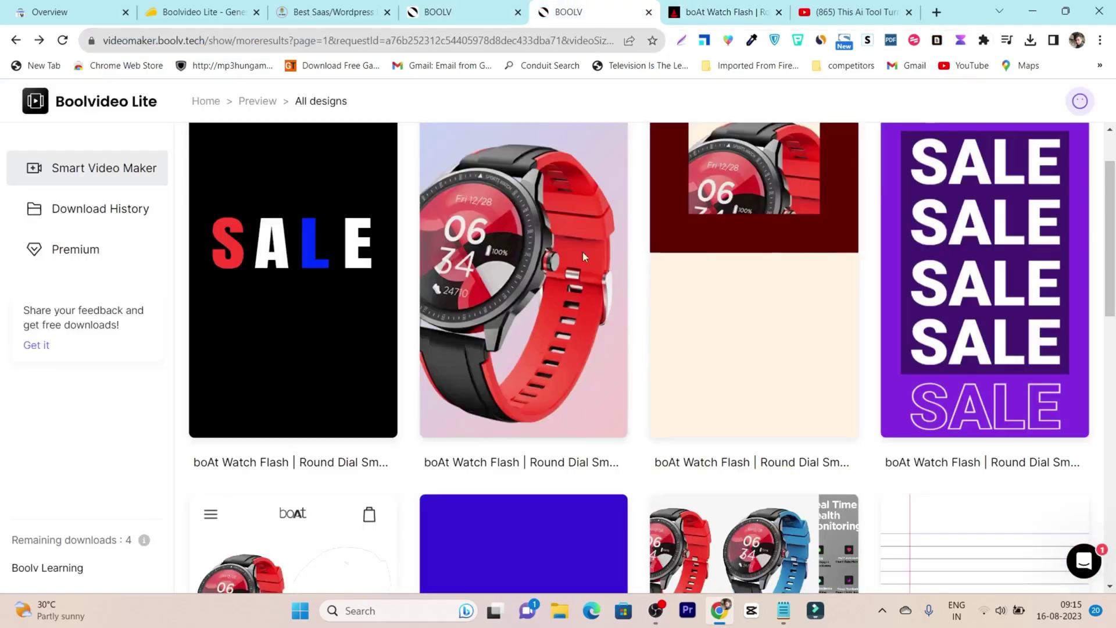
{"action": "scroll", "coordinate": [643, 306], "scroll_direction": "down", "scroll_amount": 10}
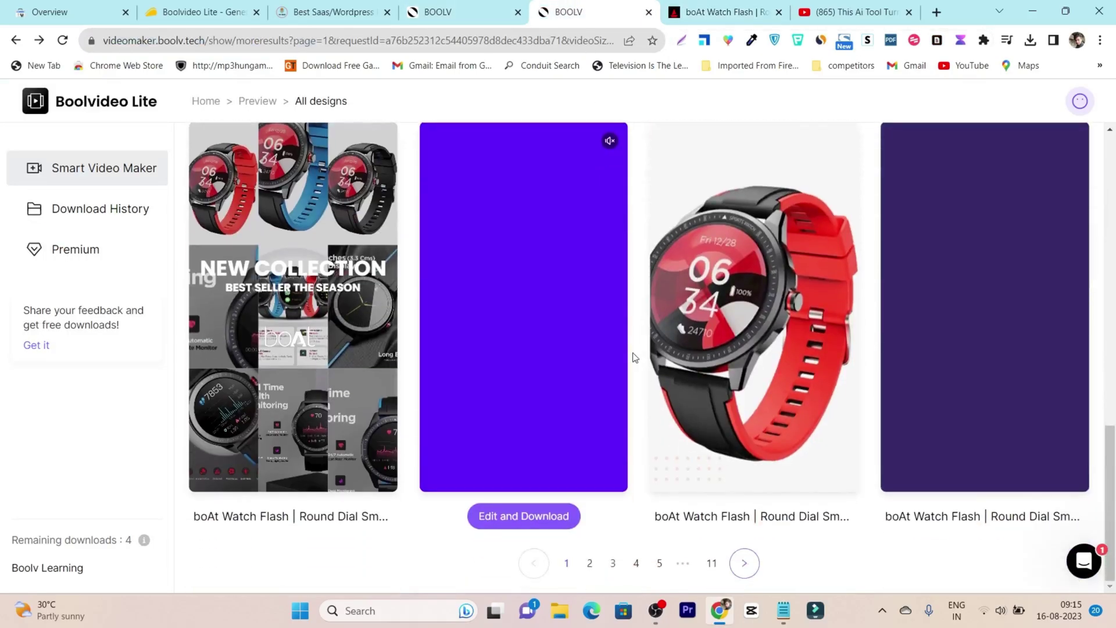
{"action": "scroll", "coordinate": [636, 366], "scroll_direction": "up", "scroll_amount": 2}
{"action": "scroll", "coordinate": [636, 368], "scroll_direction": "up", "scroll_amount": 3}
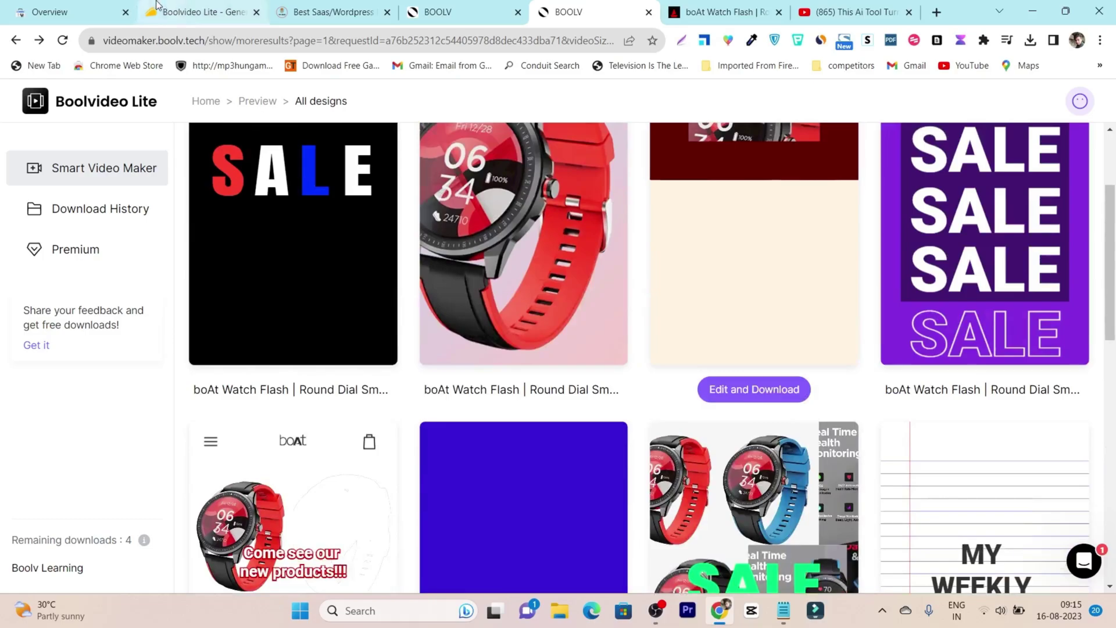
- On the AppSumo deal page, highlight the $59 lifetime price and the 60-day money-back guarantee
{"action": "left_click", "coordinate": [199, 6]}
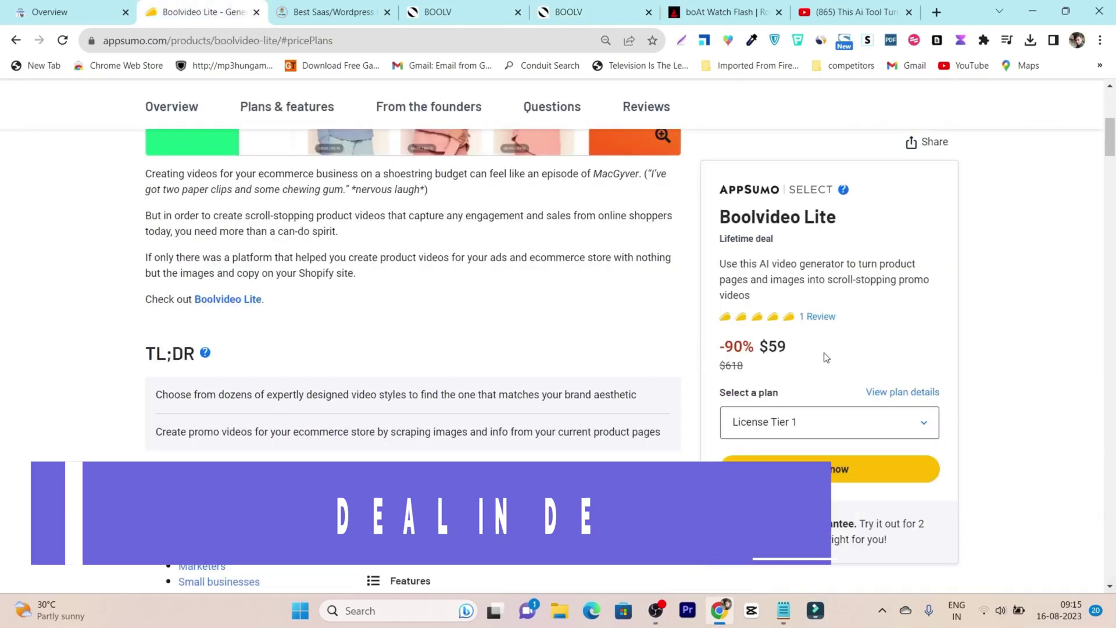
{"action": "left_click_drag", "start_coordinate": [788, 349], "coordinate": [762, 355]}
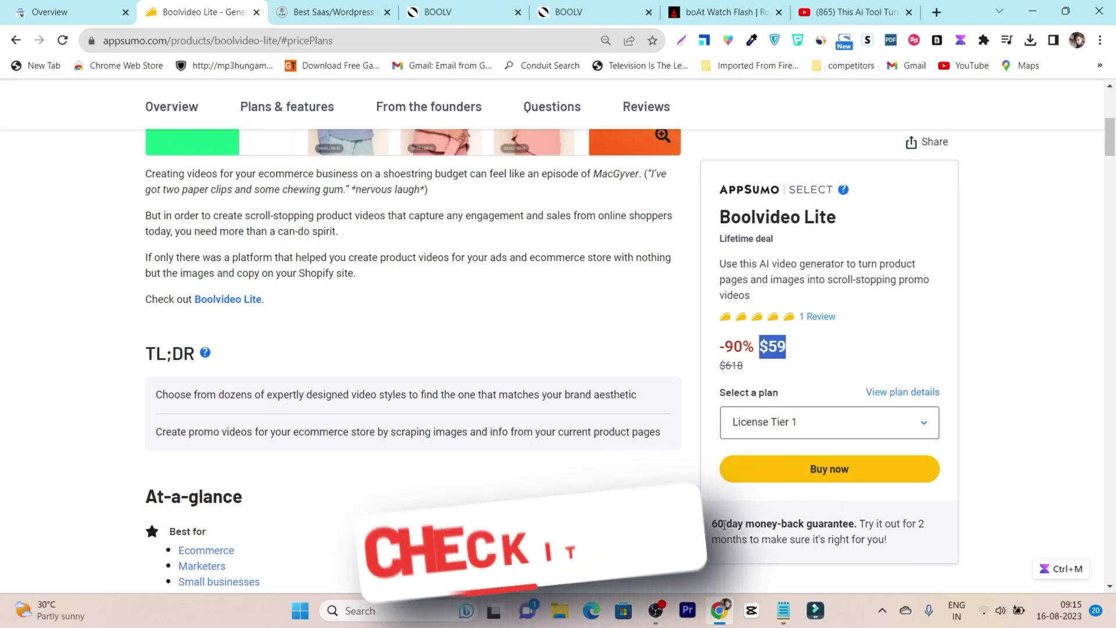
{"action": "left_click_drag", "start_coordinate": [723, 525], "coordinate": [855, 523]}
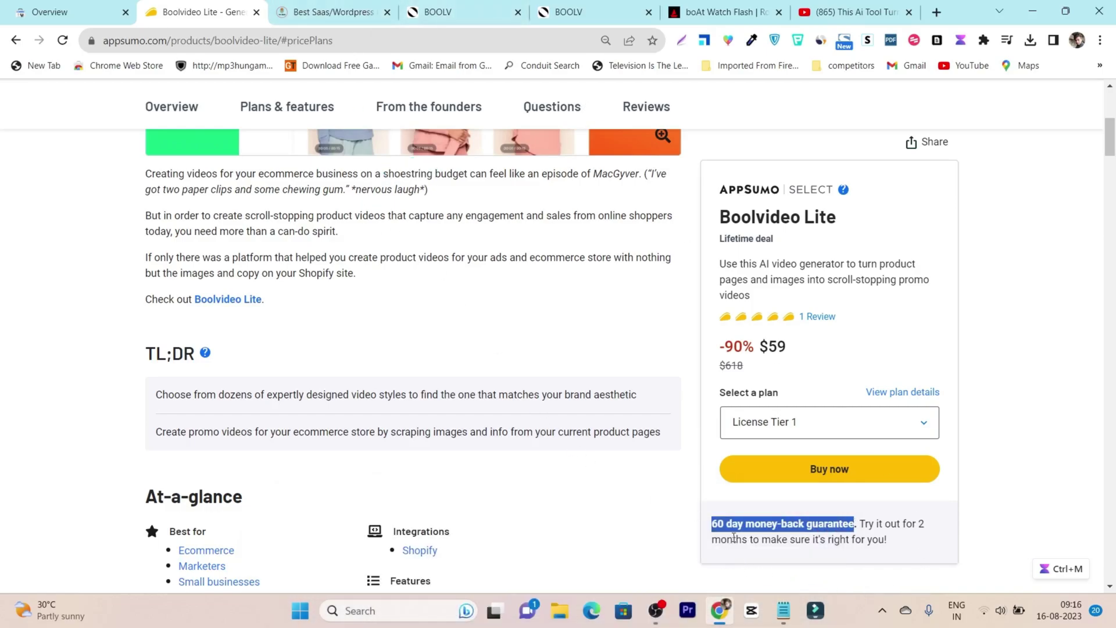
{"action": "left_click", "coordinate": [850, 537]}
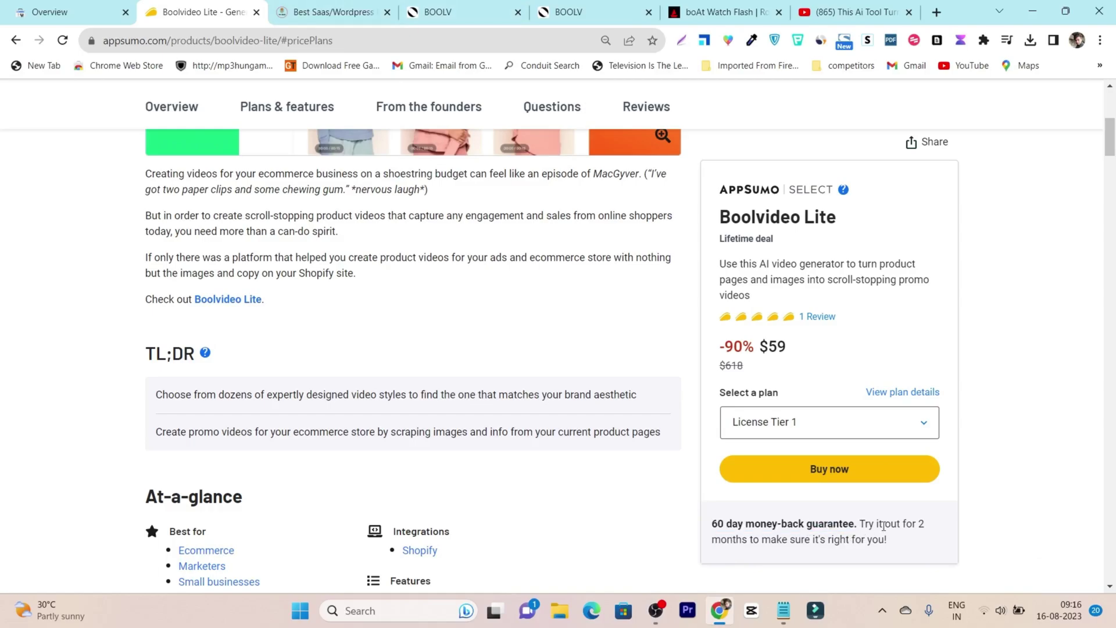
{"action": "scroll", "coordinate": [637, 364], "scroll_direction": "up", "scroll_amount": 3}
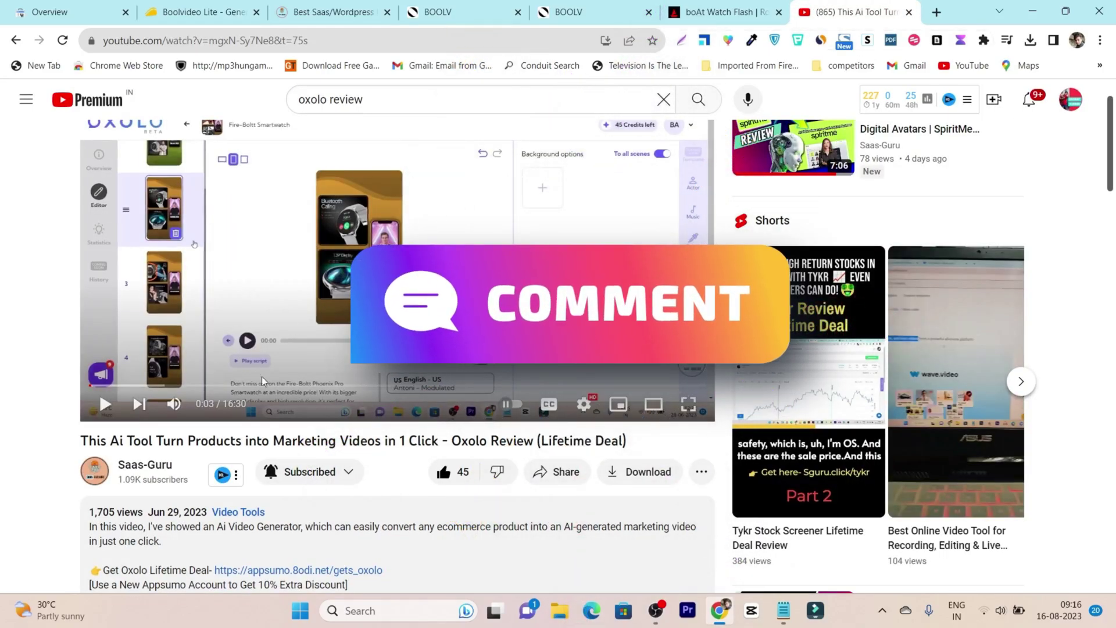
{"action": "scroll", "coordinate": [262, 381], "scroll_direction": "up", "scroll_amount": 1}
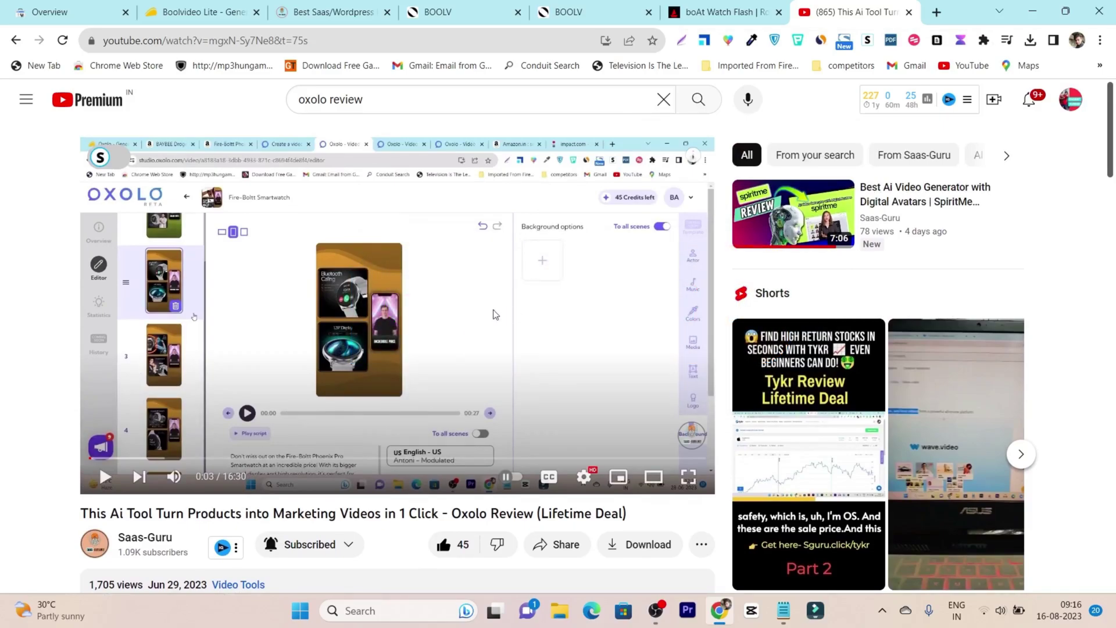
- Scroll the AppSumo Boolvideo Lite page to the all-plans features and License Tiers 1–3
{"action": "left_click", "coordinate": [198, 13]}
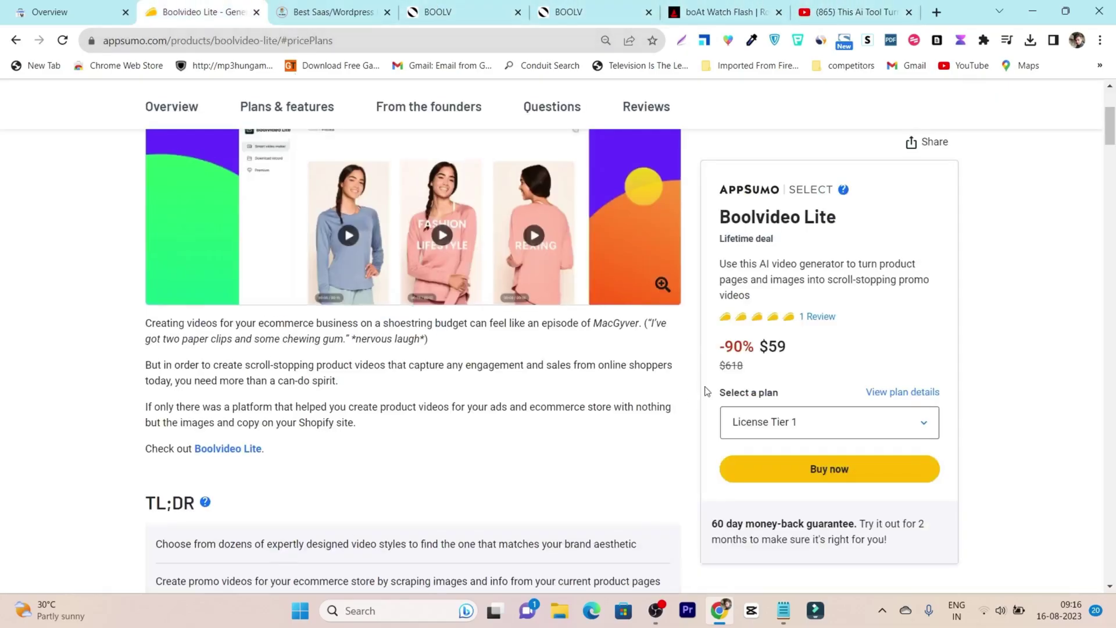
{"action": "scroll", "coordinate": [715, 383], "scroll_direction": "up", "scroll_amount": 4}
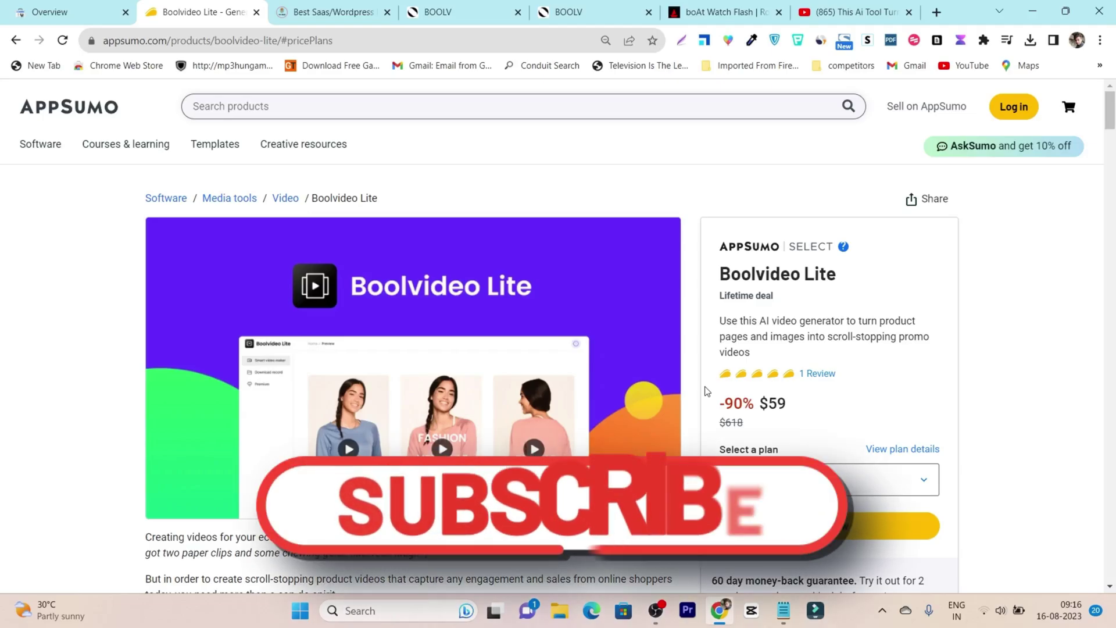
{"action": "scroll", "coordinate": [692, 339], "scroll_direction": "down", "scroll_amount": 1}
{"action": "scroll", "coordinate": [692, 339], "scroll_direction": "down", "scroll_amount": 15}
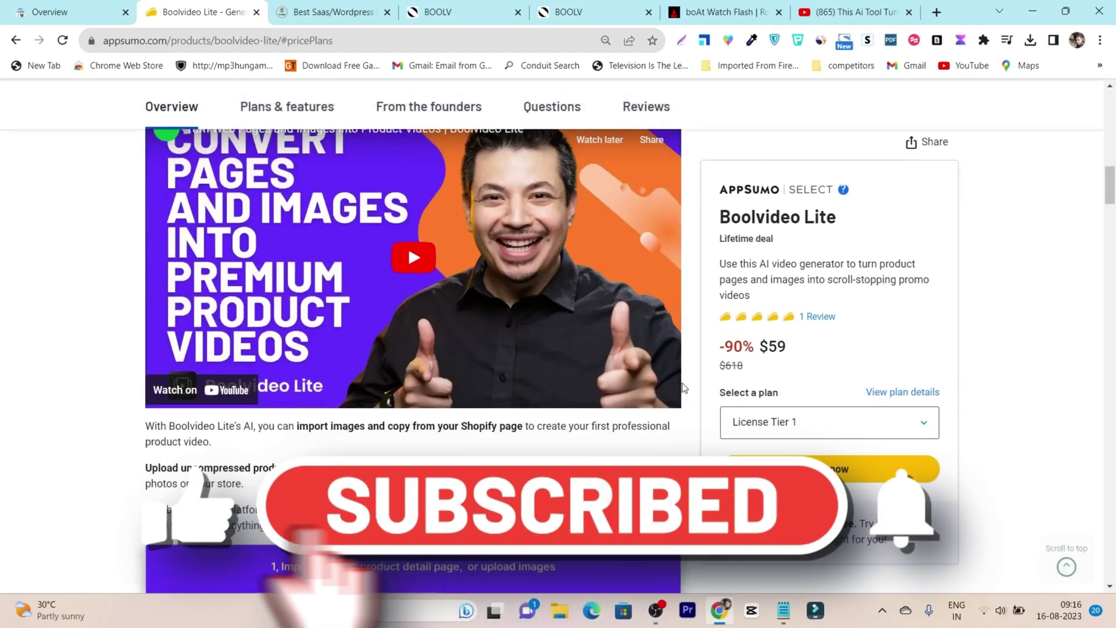
{"action": "scroll", "coordinate": [683, 388], "scroll_direction": "down", "scroll_amount": 7}
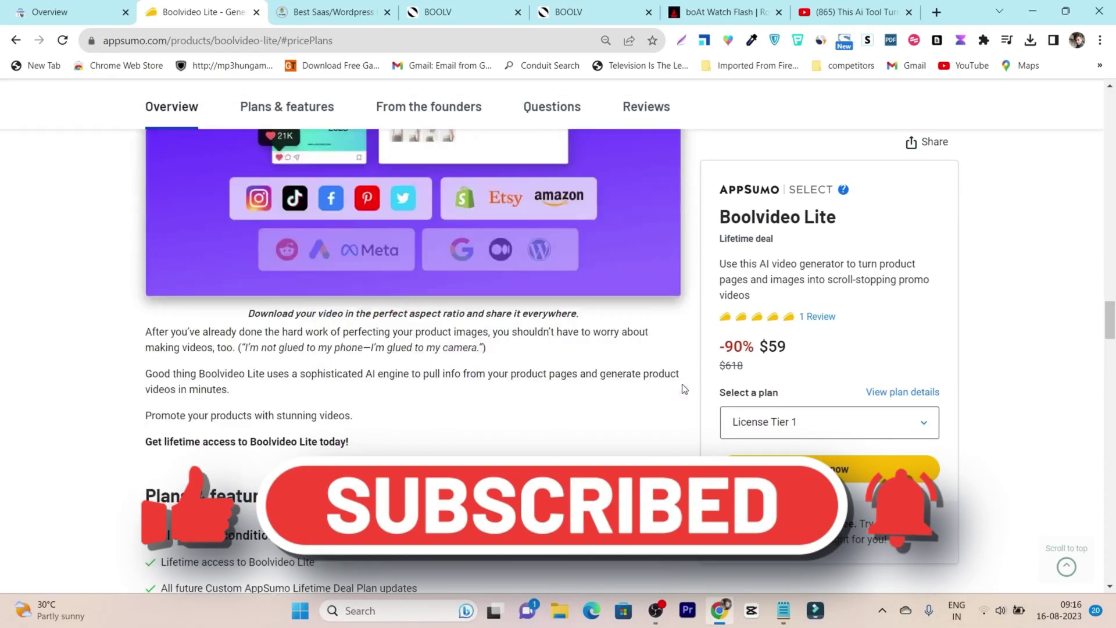
{"action": "scroll", "coordinate": [684, 388], "scroll_direction": "down", "scroll_amount": 3}
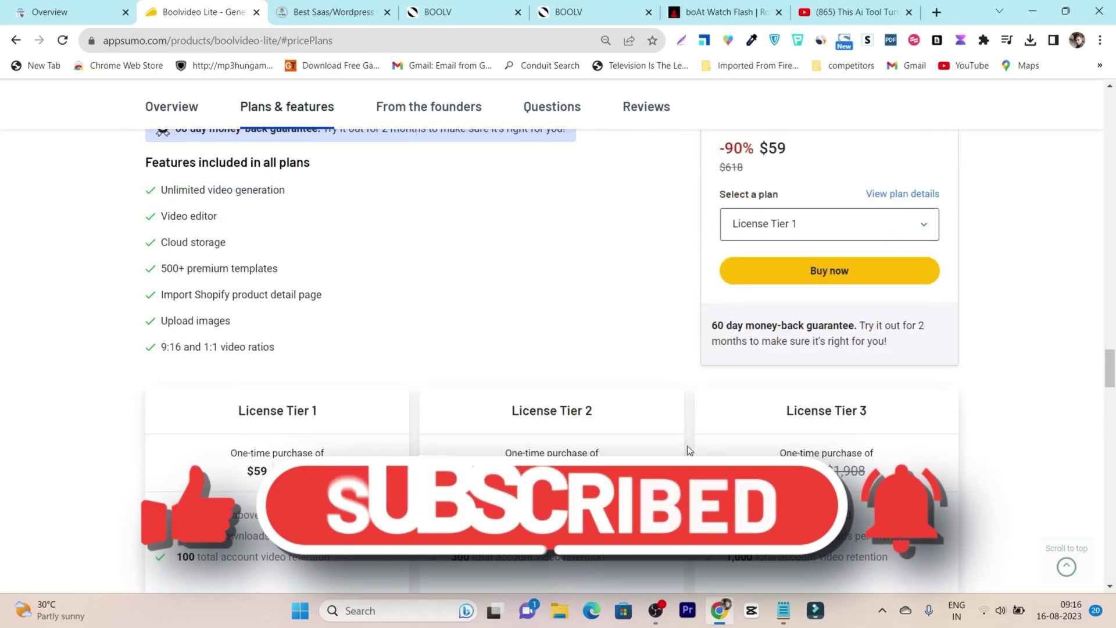